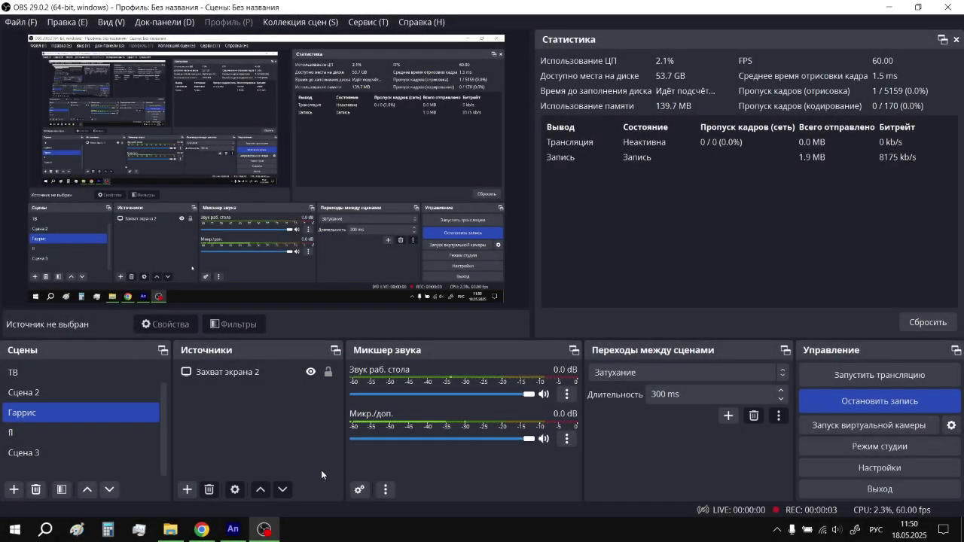
Switch from OBS to the blank 1280×720 Animate document.
left_click(232, 529)
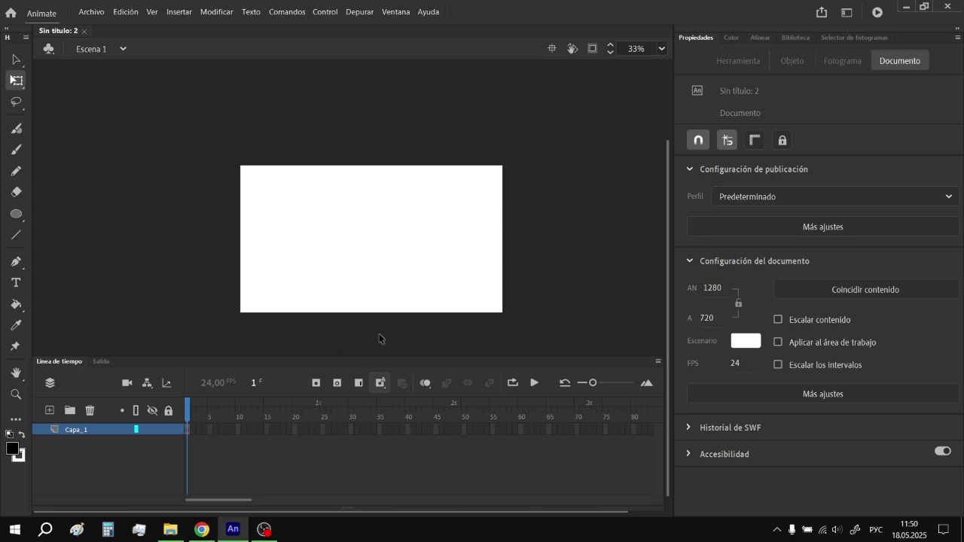
Play 'The Rebels V~ || Voltage Bonus' briefly in Chrome, pause at 0:34, then go to the new tab.
left_click(201, 530)
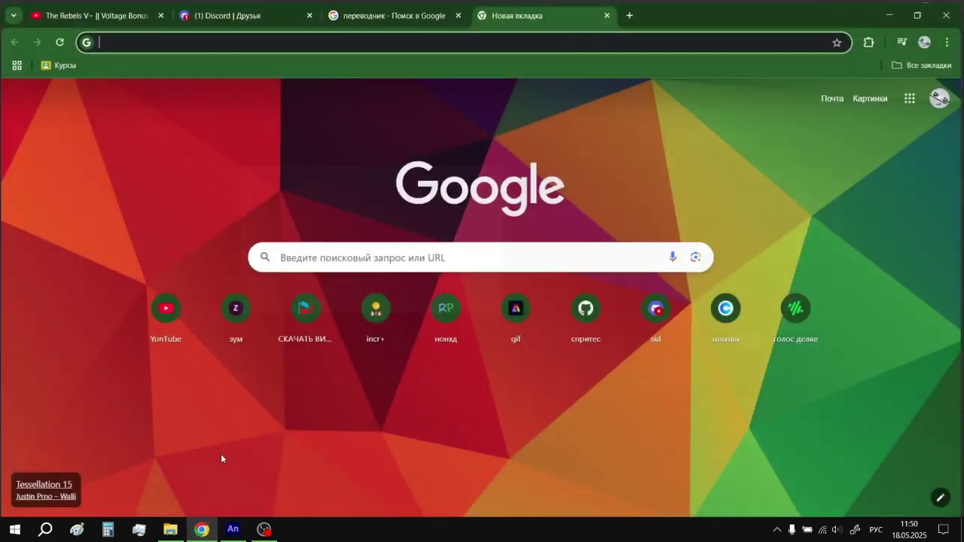
left_click(94, 12)
left_click(361, 284)
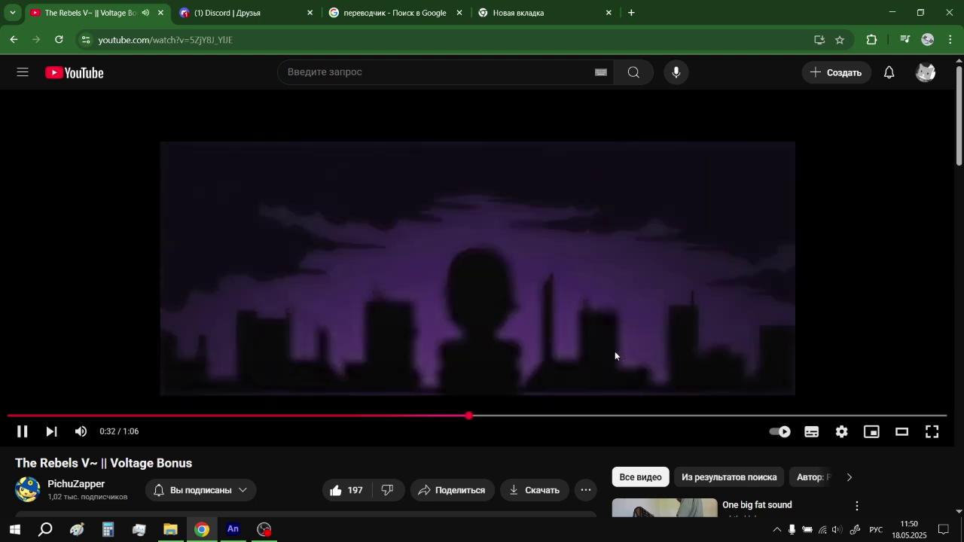
left_click(594, 287)
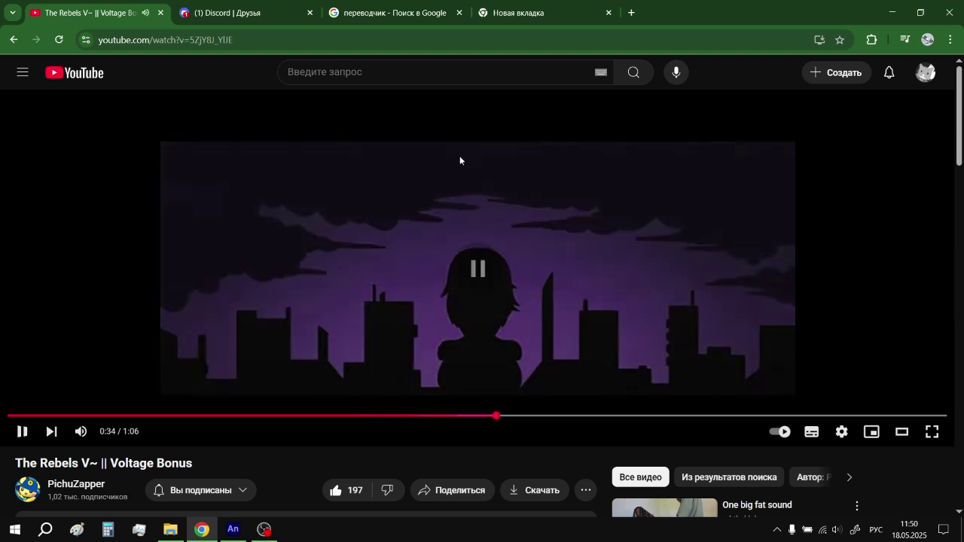
left_click(527, 12)
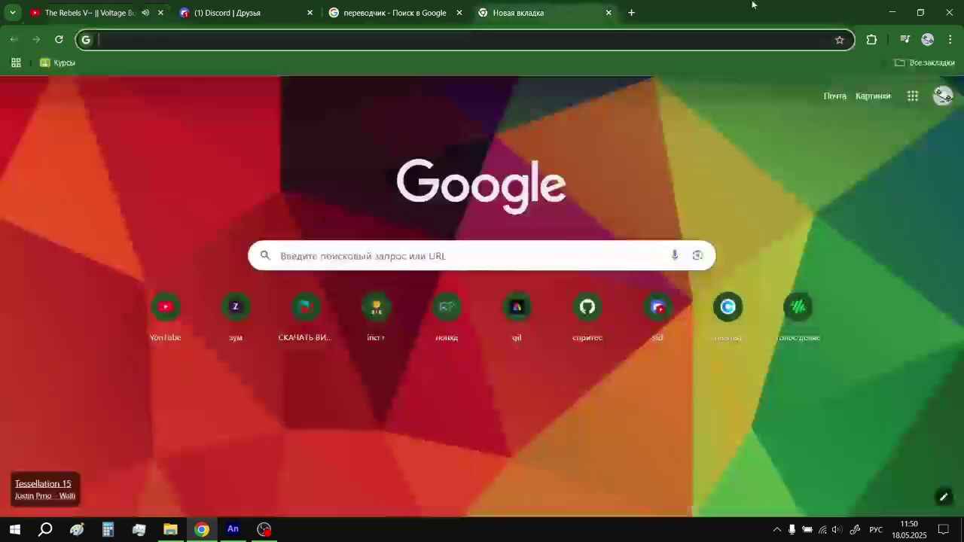
Extend the layer's frames to frame 50 with F5 and rewind to frame 1.
left_click(891, 12)
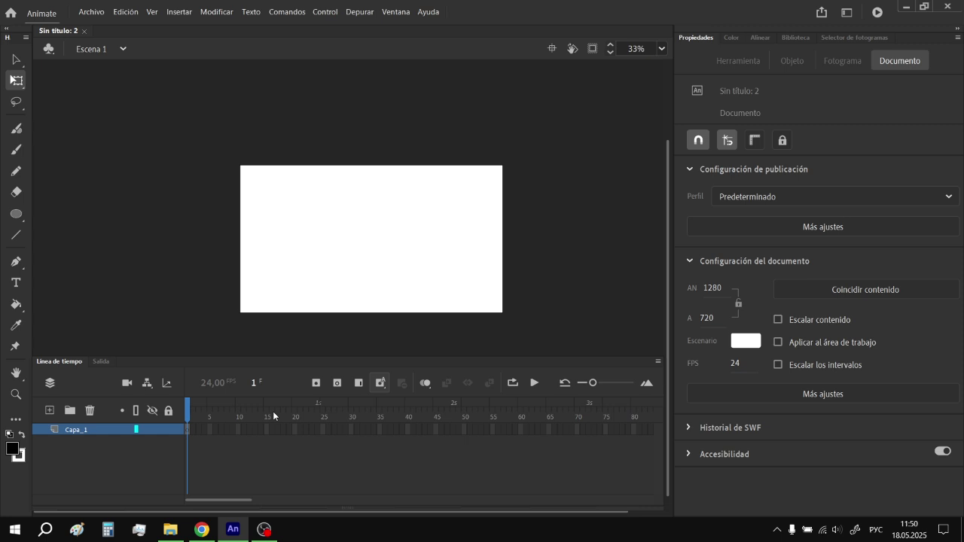
key("F5")
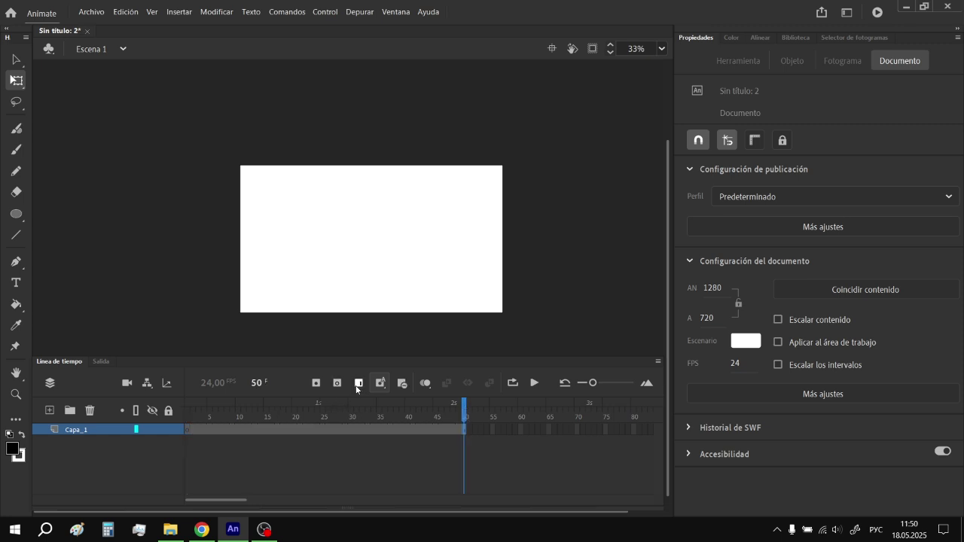
left_click(188, 430)
Draw a black square, a tall black rectangle and a black circle on the stage.
left_click(189, 429)
left_click(16, 213)
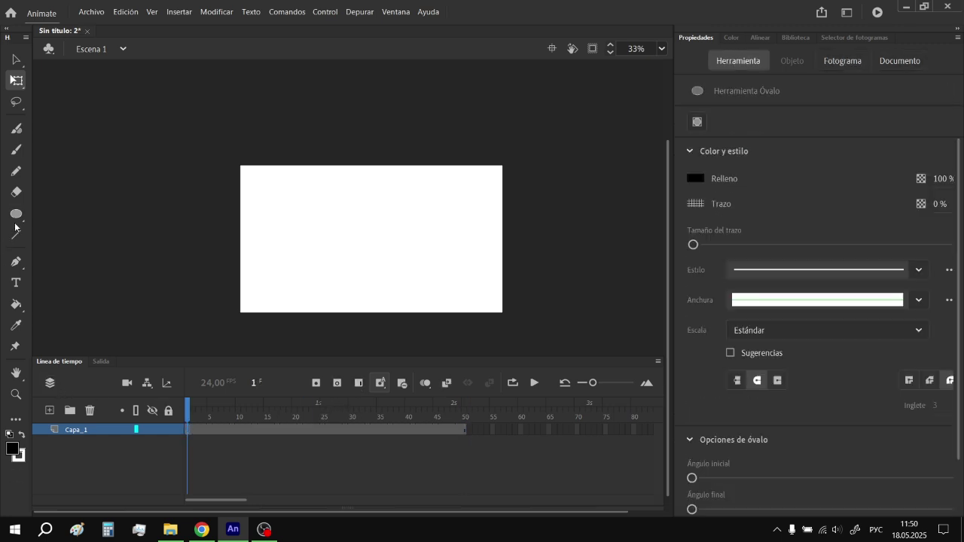
left_click(45, 213)
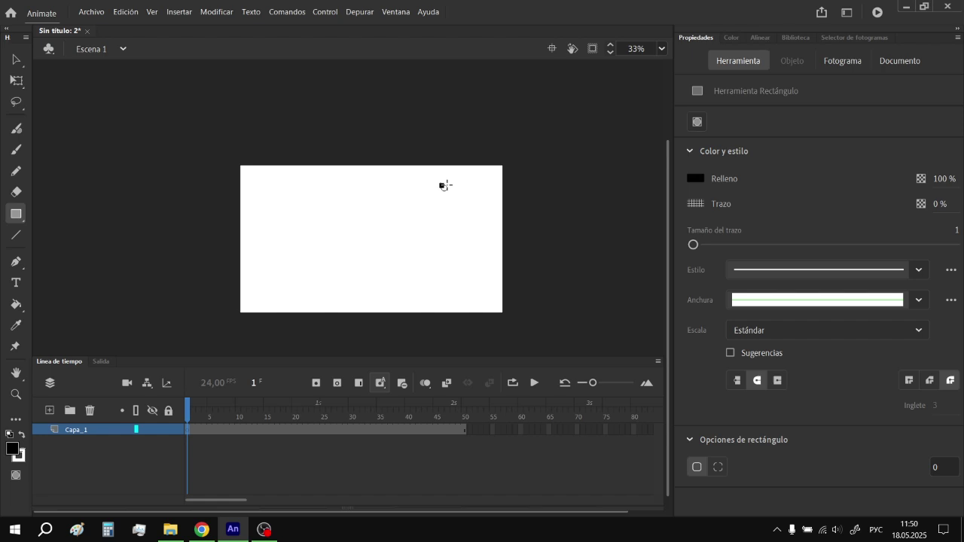
left_click_drag(439, 183, 484, 226)
left_click_drag(253, 194, 287, 296)
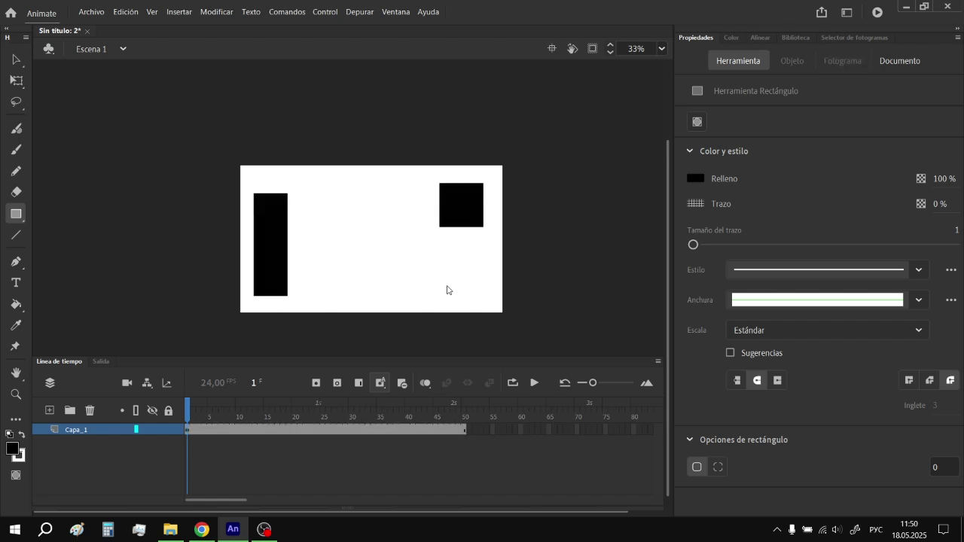
left_click(16, 214)
left_click(45, 255)
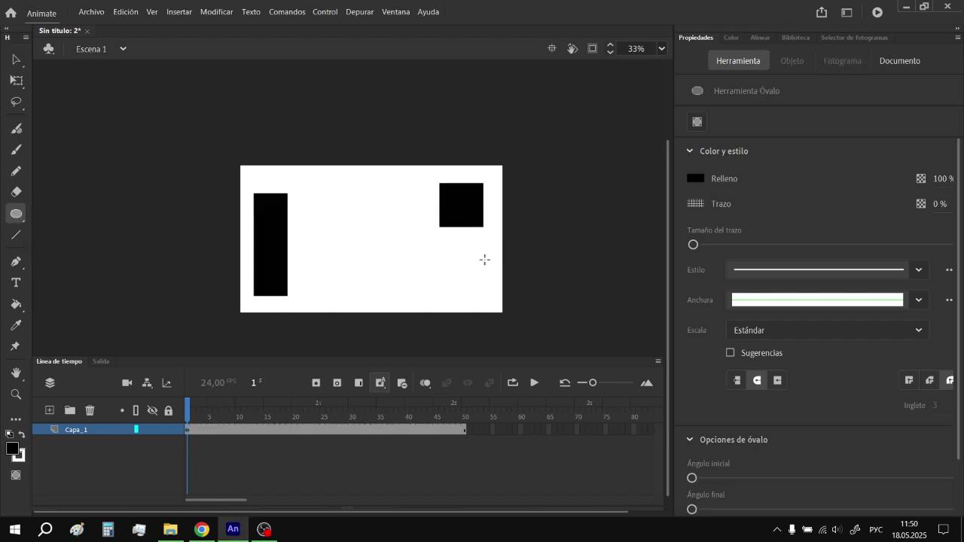
left_click_drag(427, 253, 473, 299)
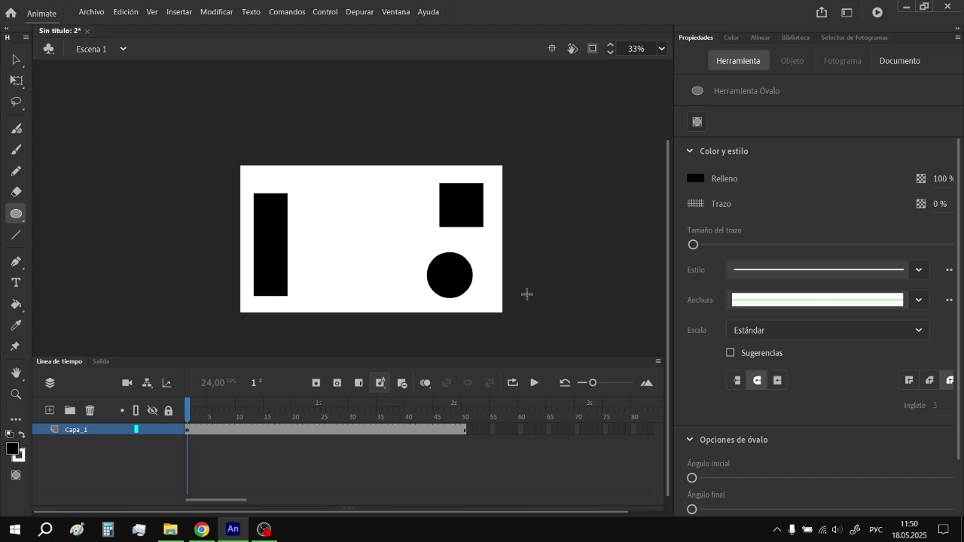
Set the stage colour to grey in the document properties.
left_click(913, 59)
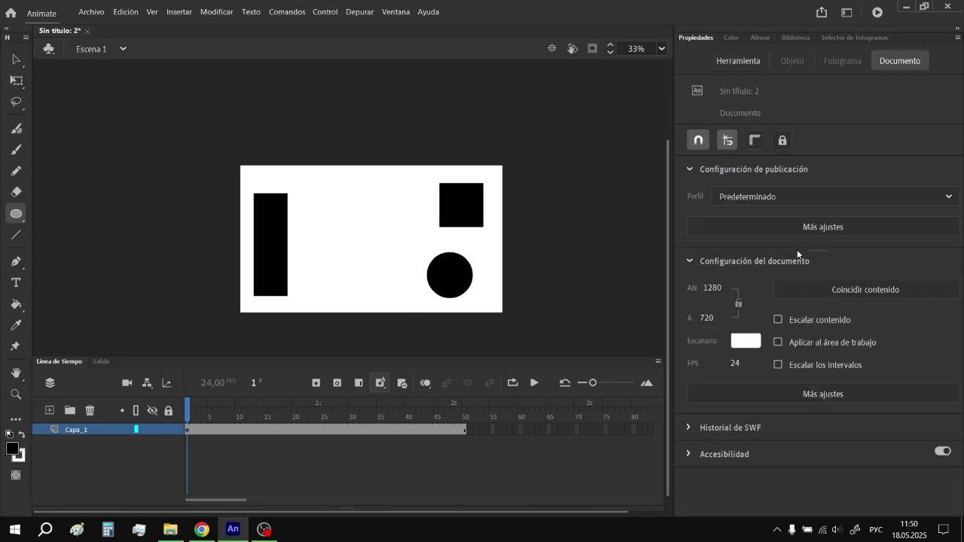
left_click(746, 341)
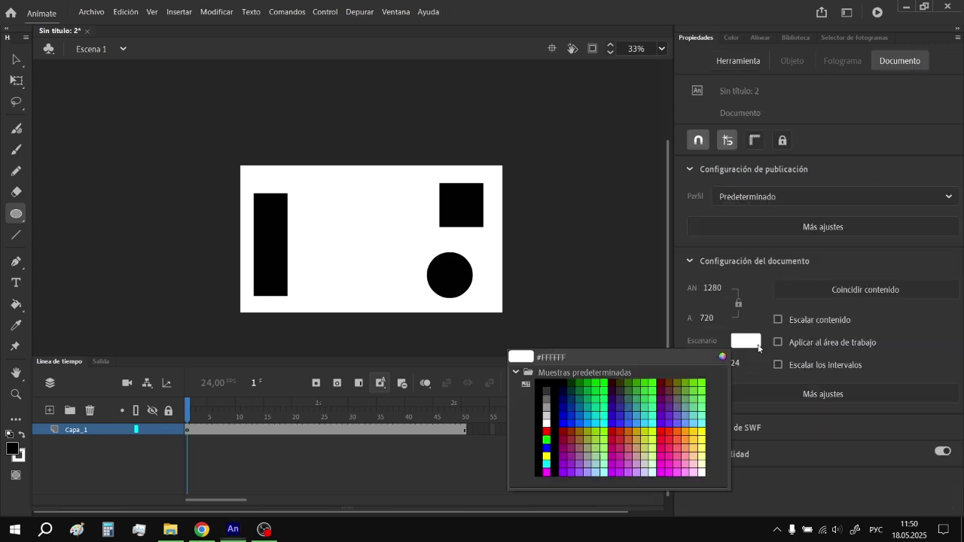
left_click(550, 404)
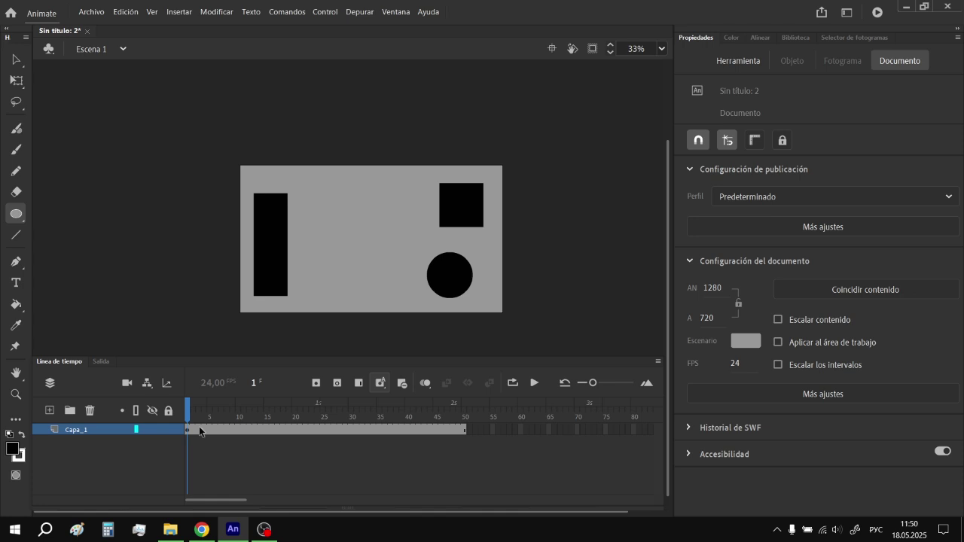
On a new layer, draw the lightning bolt outline with a white, fully opaque line.
left_click(49, 410)
left_click(68, 429)
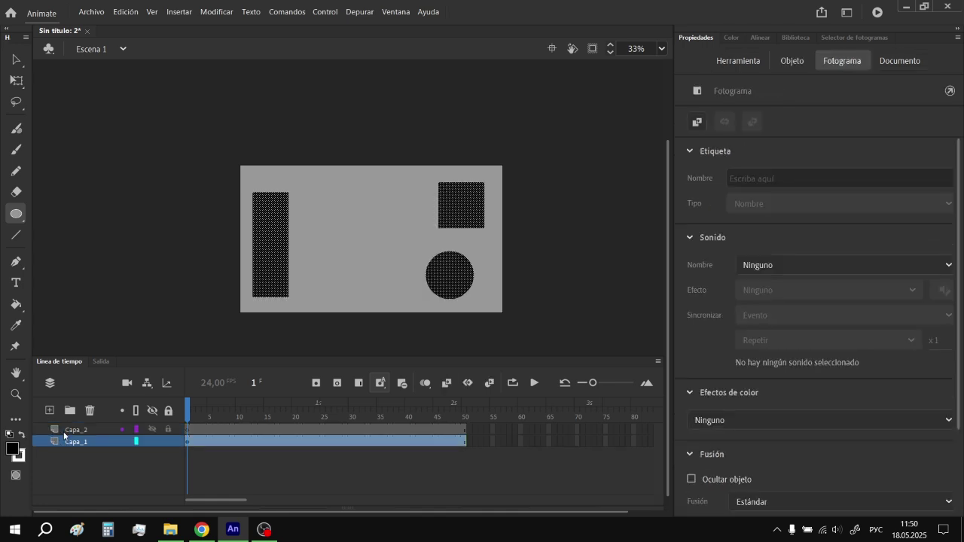
left_click(16, 215)
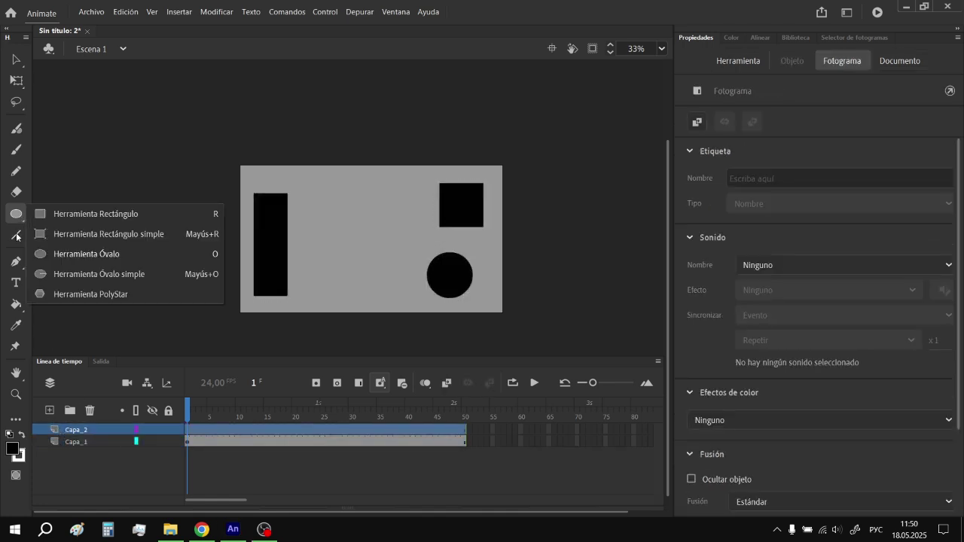
left_click(17, 237)
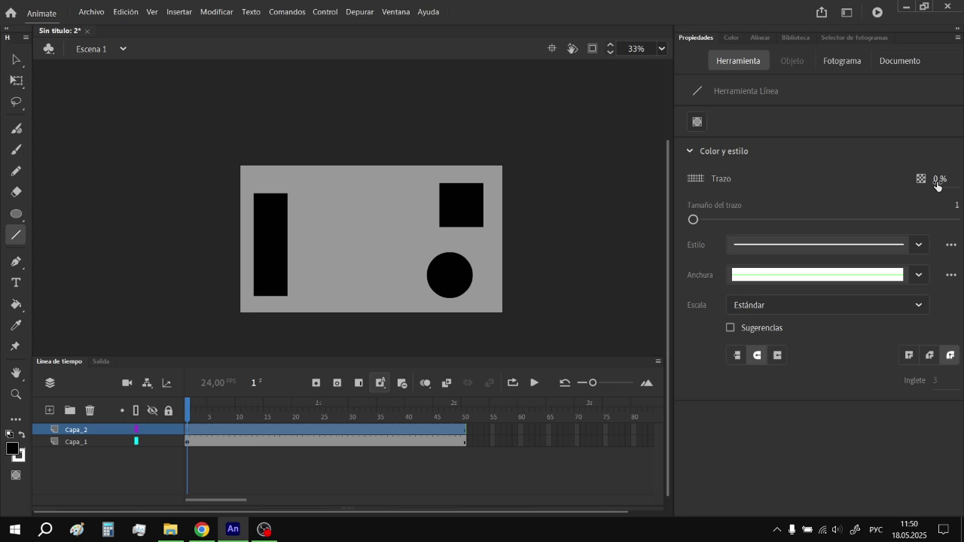
left_click_drag(938, 181, 948, 184)
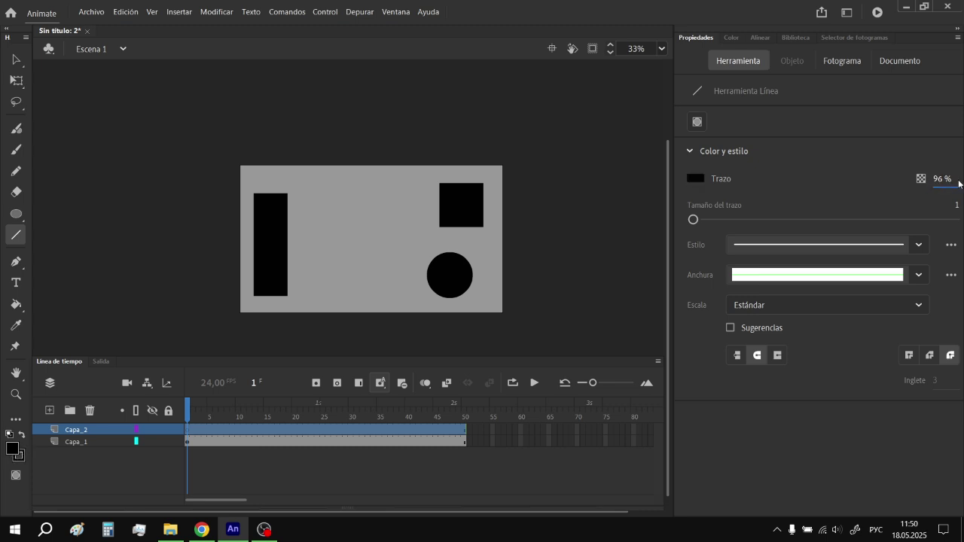
left_click(695, 178)
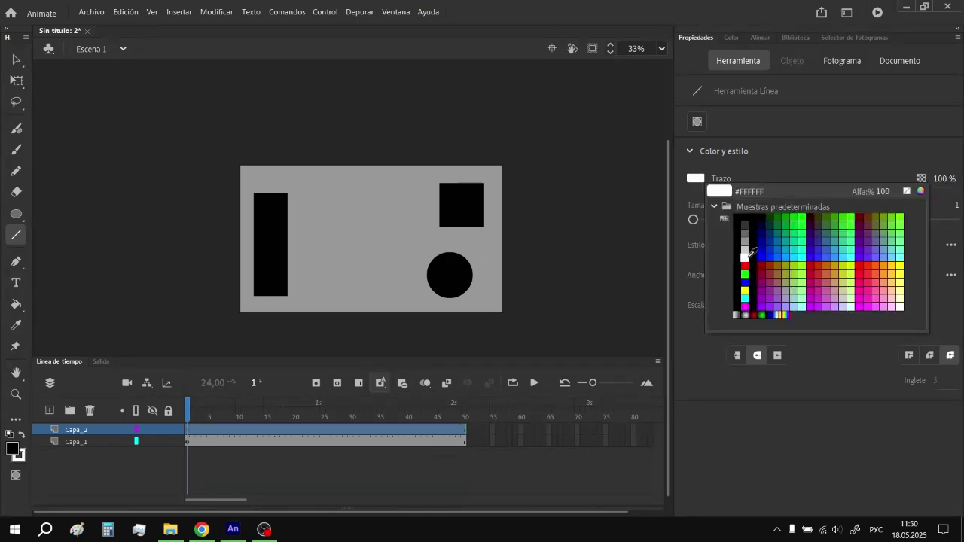
left_click(714, 190)
mouse_move(347, 219)
left_mouse_down()
mouse_move(357, 279)
mouse_move(394, 207)
left_mouse_up()
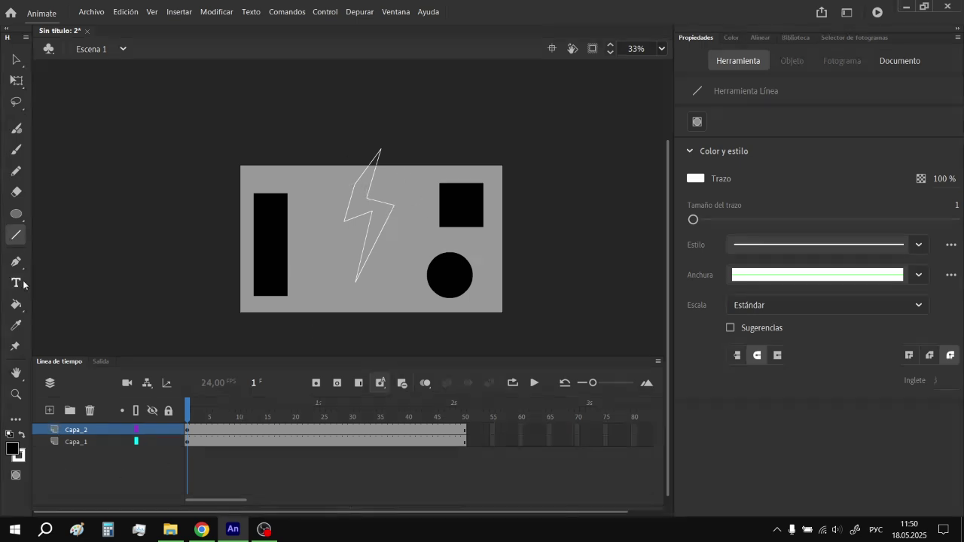
Fill the lightning bolt white with the Paint Bucket, undoing the first black fill.
left_click(16, 304)
left_click(372, 211)
key("ctrl+z")
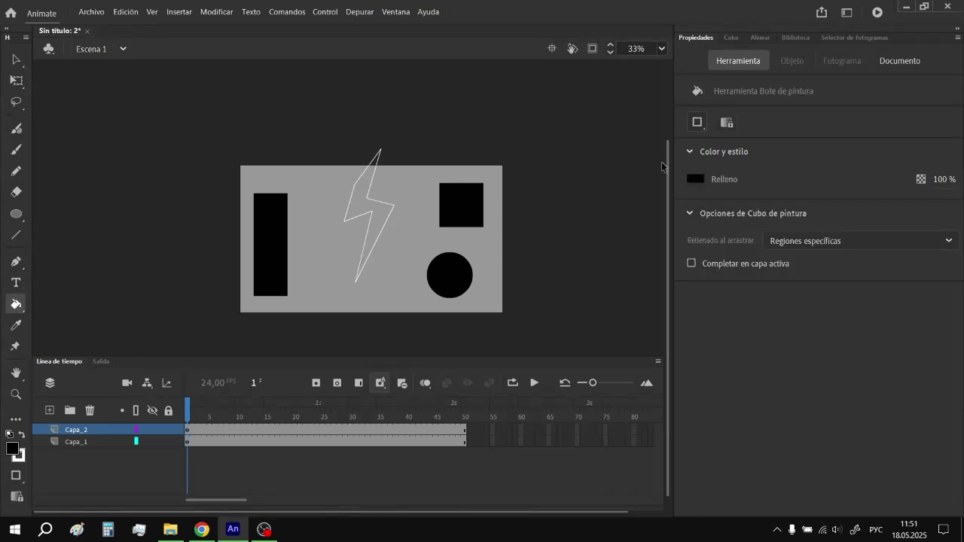
left_click(695, 179)
left_click(745, 256)
left_click(386, 222)
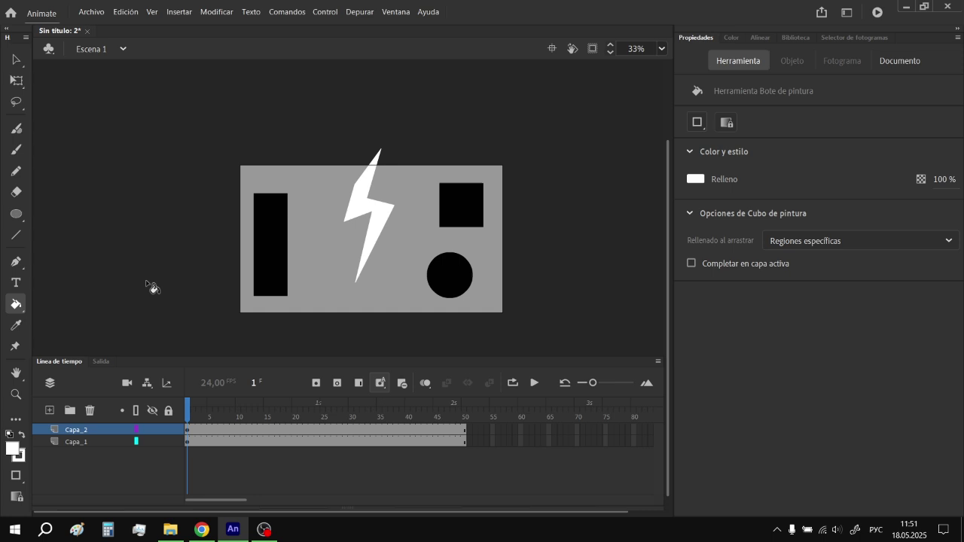
Convert the lightning layer and the black shapes layer into symbols.
left_click(16, 79)
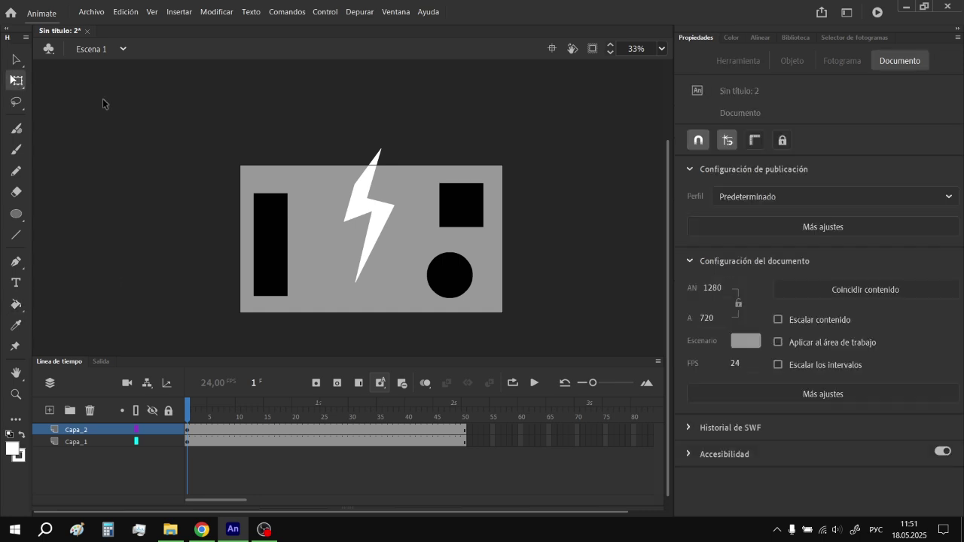
left_click(360, 218)
left_click(103, 427)
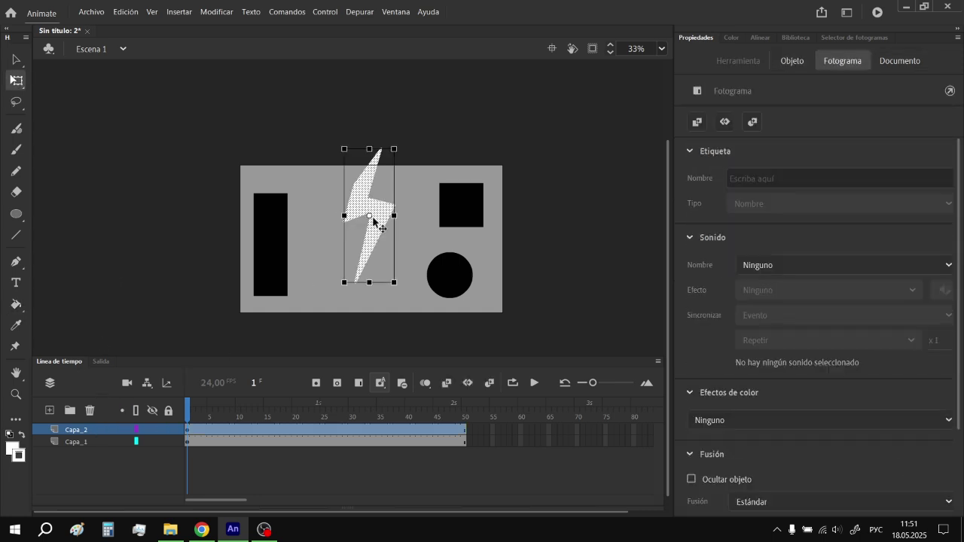
scroll(373, 221, "up", 3)
scroll(373, 221, "down", 4)
scroll(374, 220, "up", 2)
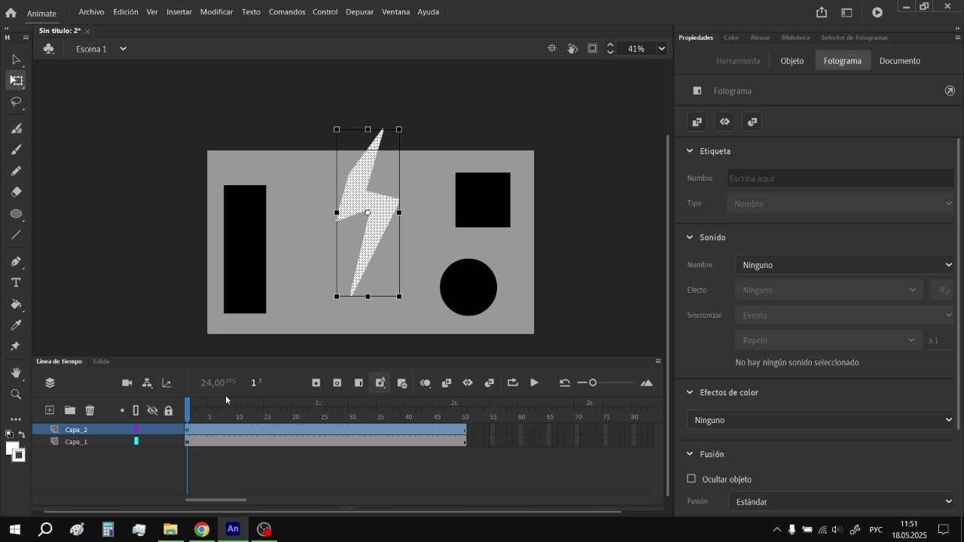
right_click(94, 432)
left_click(158, 271)
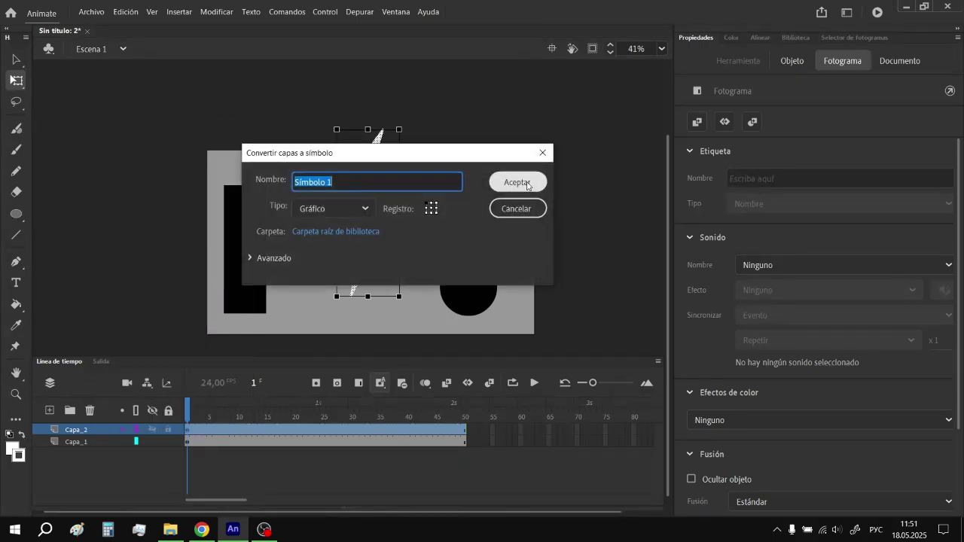
key("Return")
right_click(76, 441)
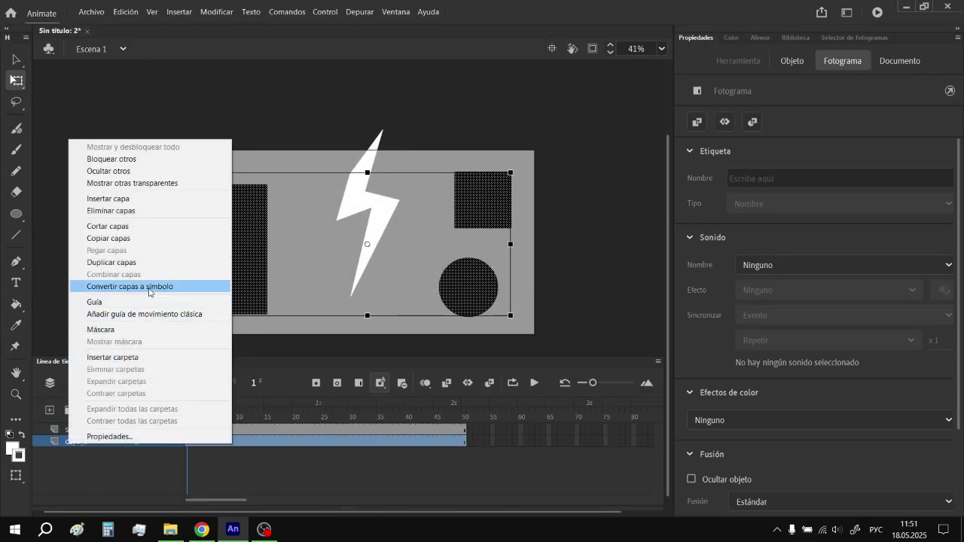
left_click(158, 281)
left_click(517, 181)
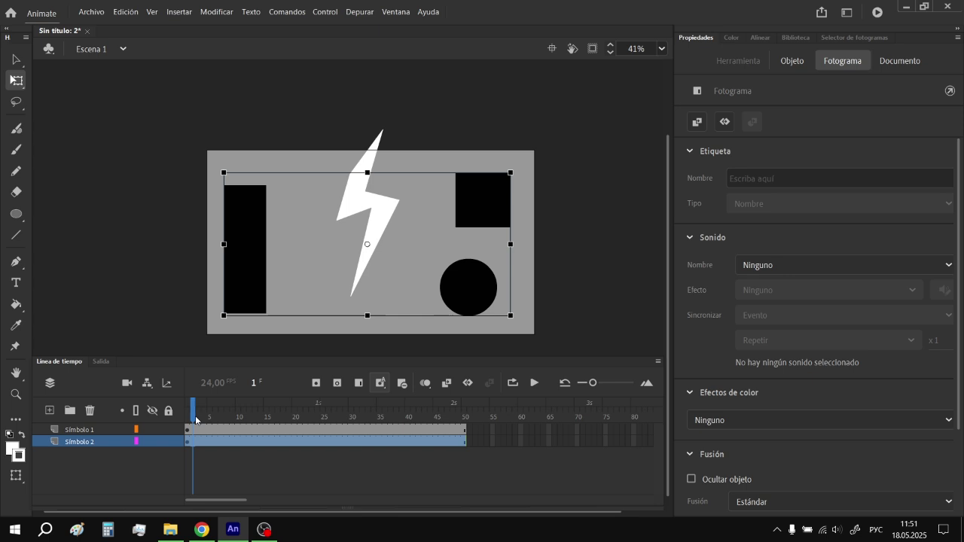
mouse_move(188, 410)
left_mouse_down()
mouse_move(244, 410)
mouse_move(188, 411)
left_mouse_up()
Duplicate the Símbolo 2 layer, stretch the original slightly, and give it Brightness 100.
right_click(79, 442)
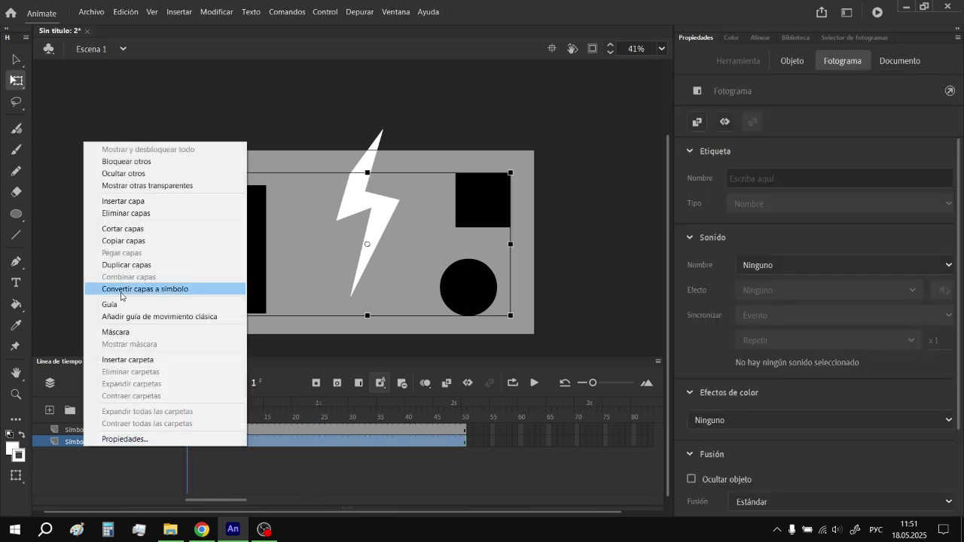
left_click(126, 265)
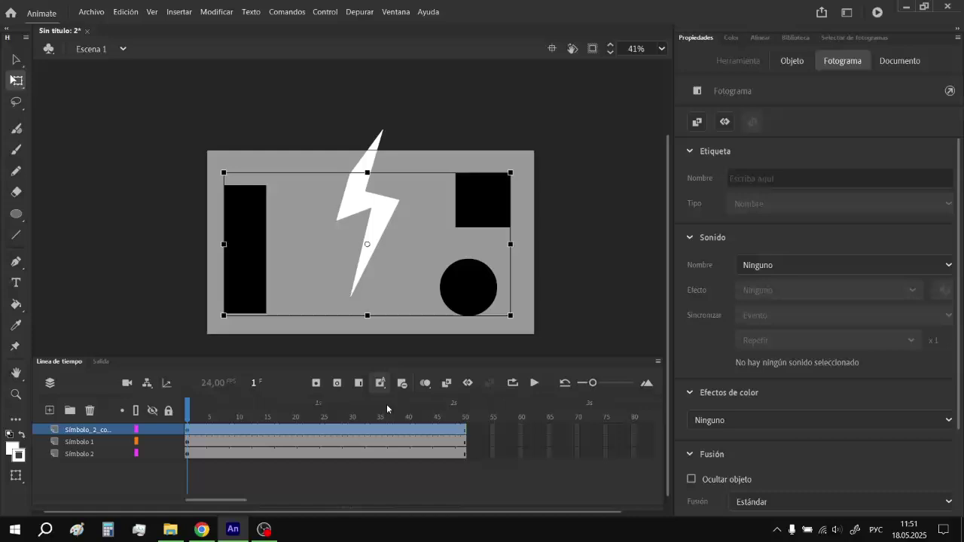
left_click(90, 454)
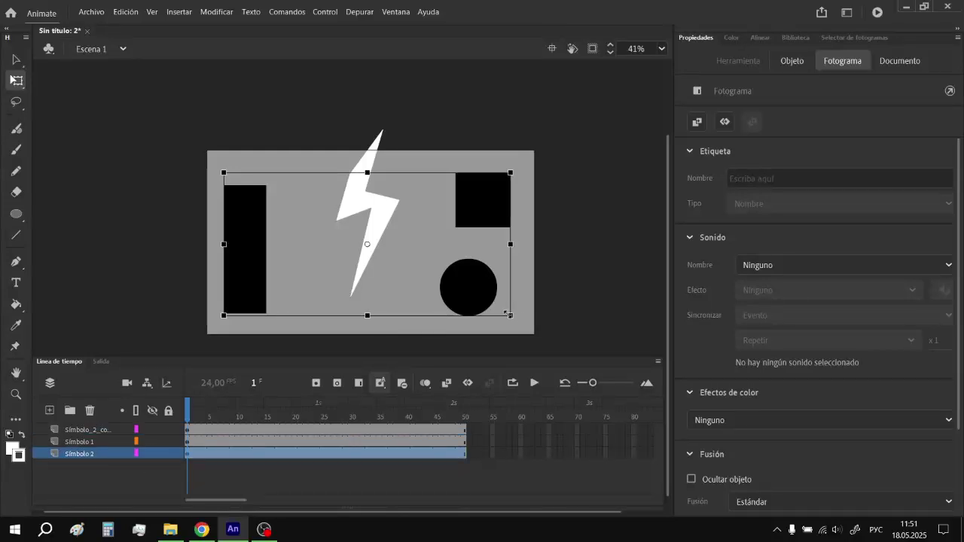
left_click_drag(506, 313, 502, 311)
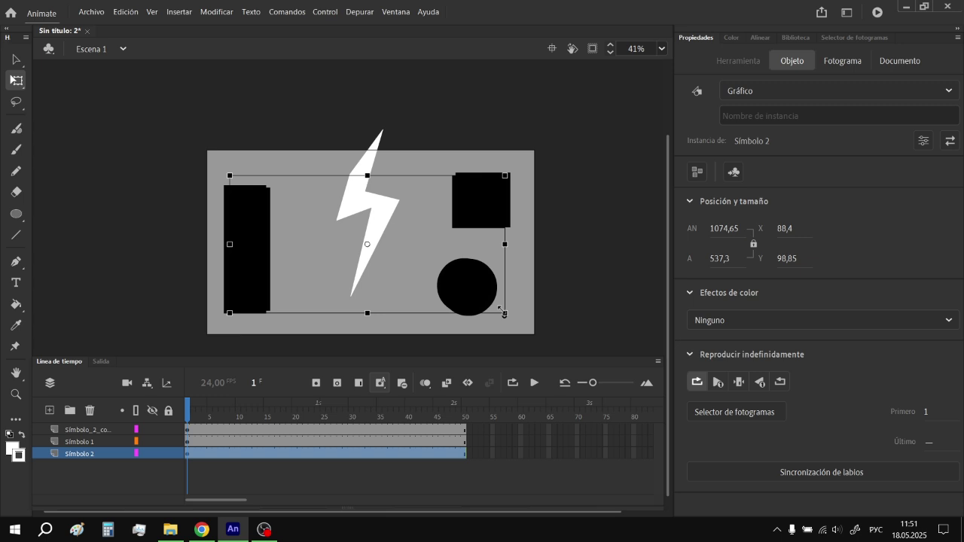
left_click(754, 327)
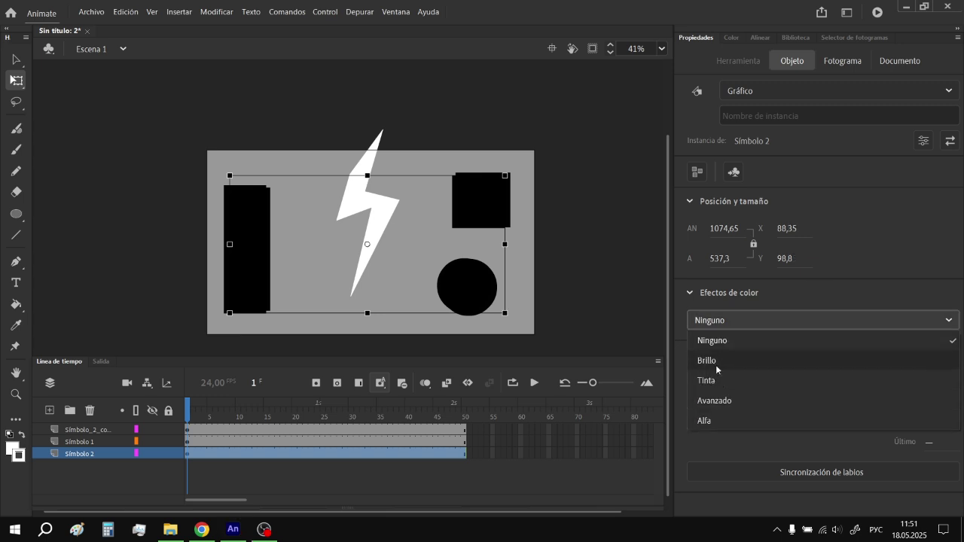
left_click(843, 61)
left_click(814, 420)
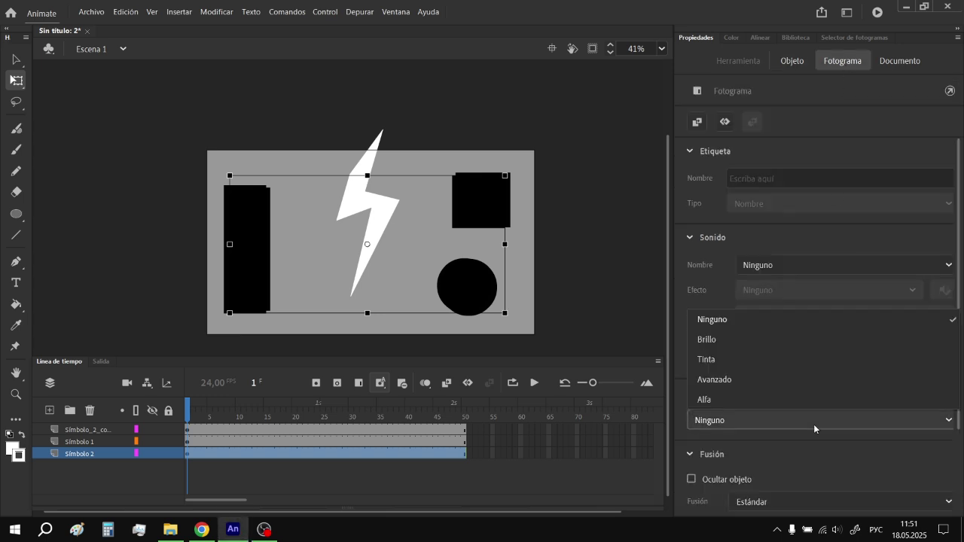
left_click(725, 340)
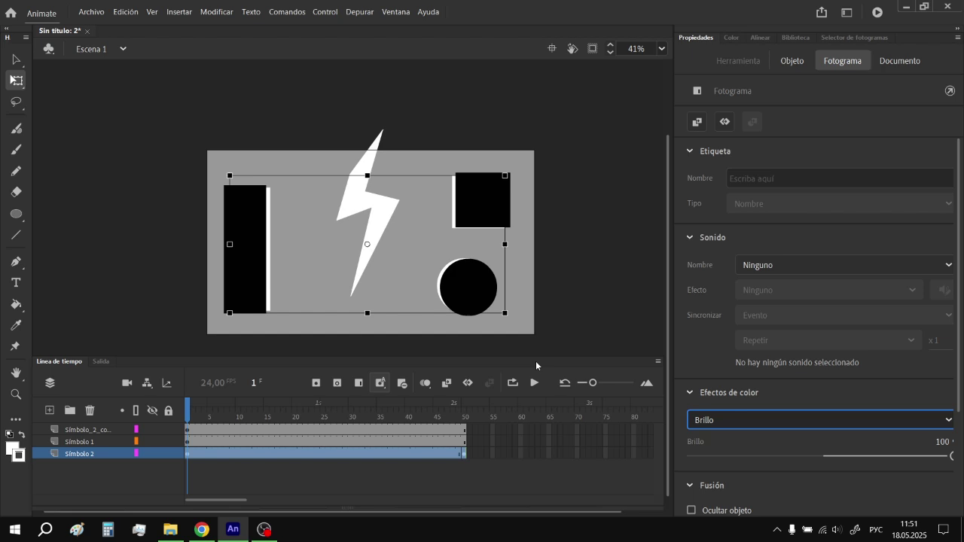
scroll(367, 238, "up", 1)
scroll(367, 238, "up", 1)
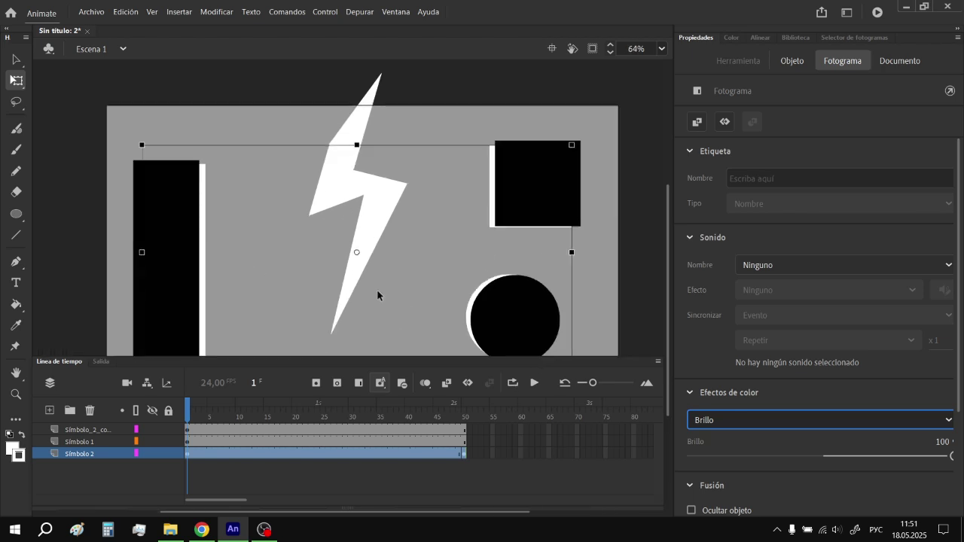
scroll(376, 289, "down", 1)
scroll(381, 298, "down", 1)
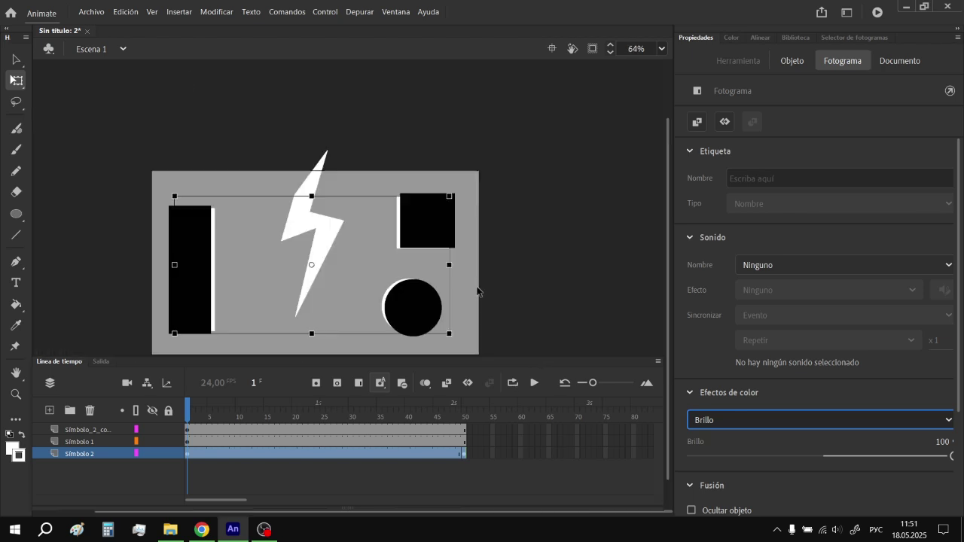
Insert keyframes at frames 21 and 33 on the Símbolo 2 layer.
left_click(209, 406)
left_click(296, 456)
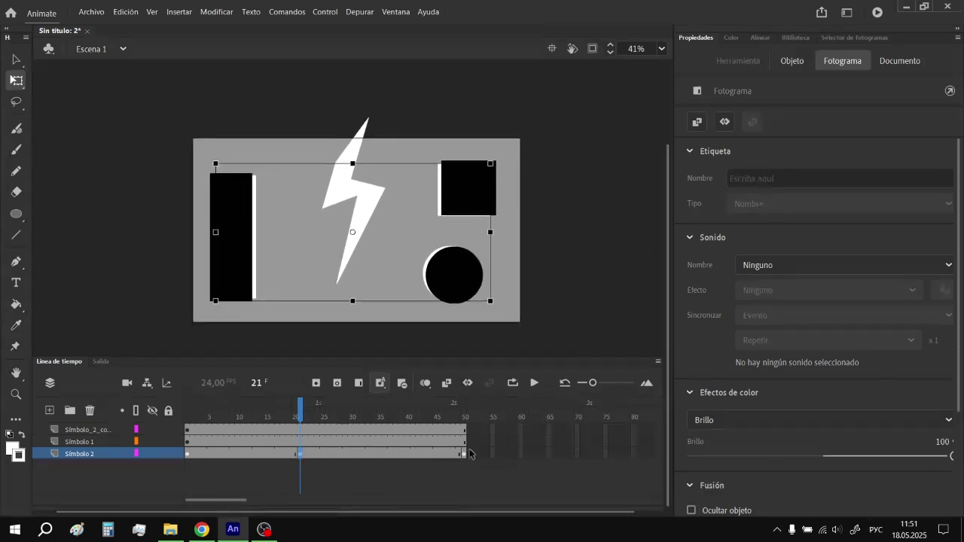
left_click(467, 454)
left_click(439, 441)
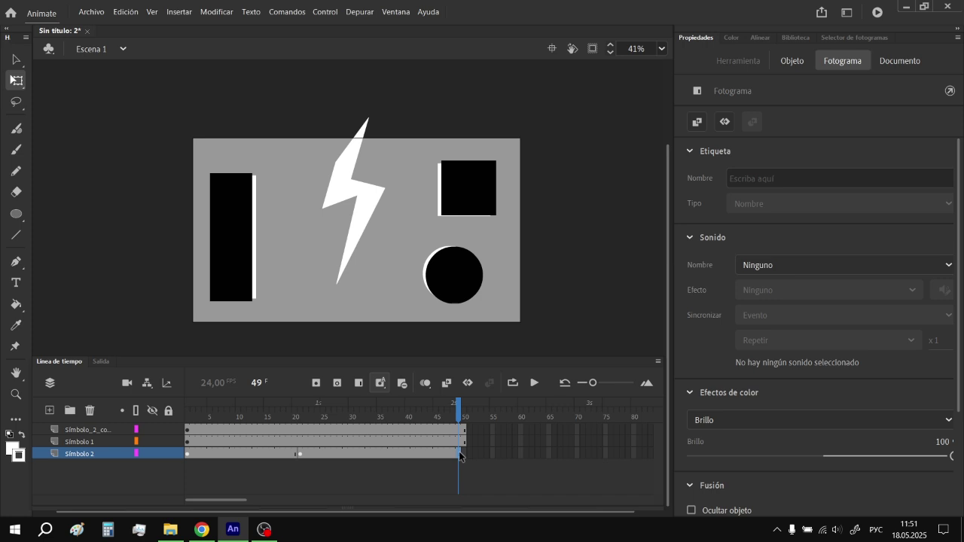
left_click(367, 454)
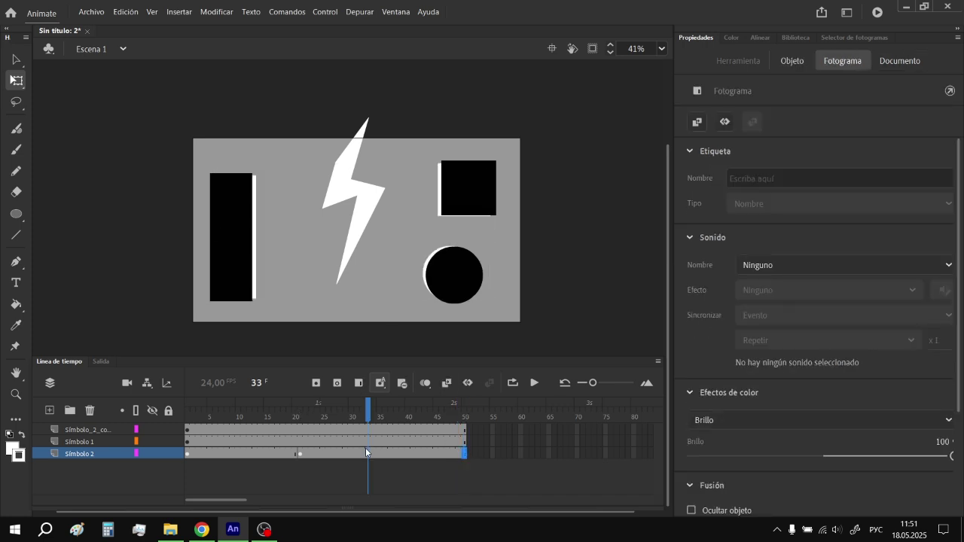
key("F6")
Set the highlights' colour effect to Alpha 0 at frame 33.
left_click(299, 455)
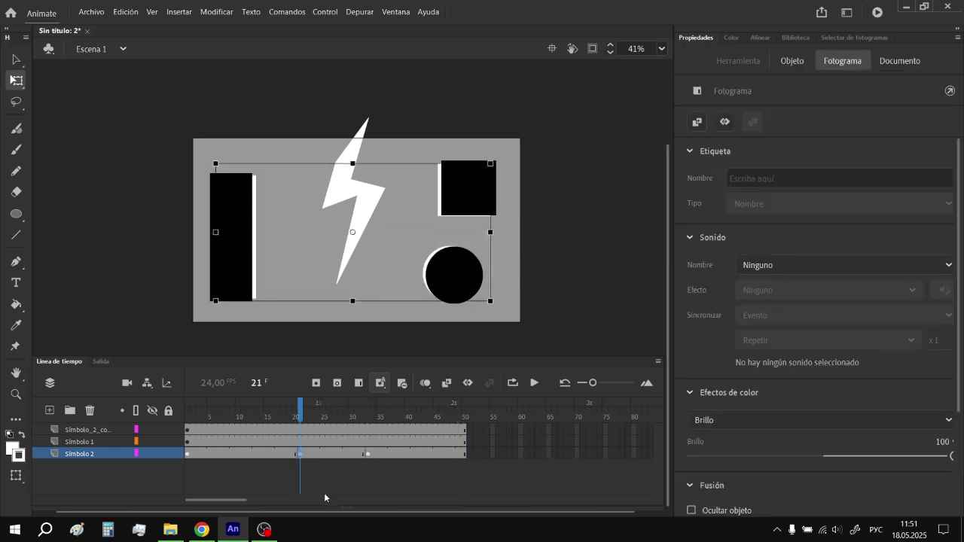
left_click(369, 455)
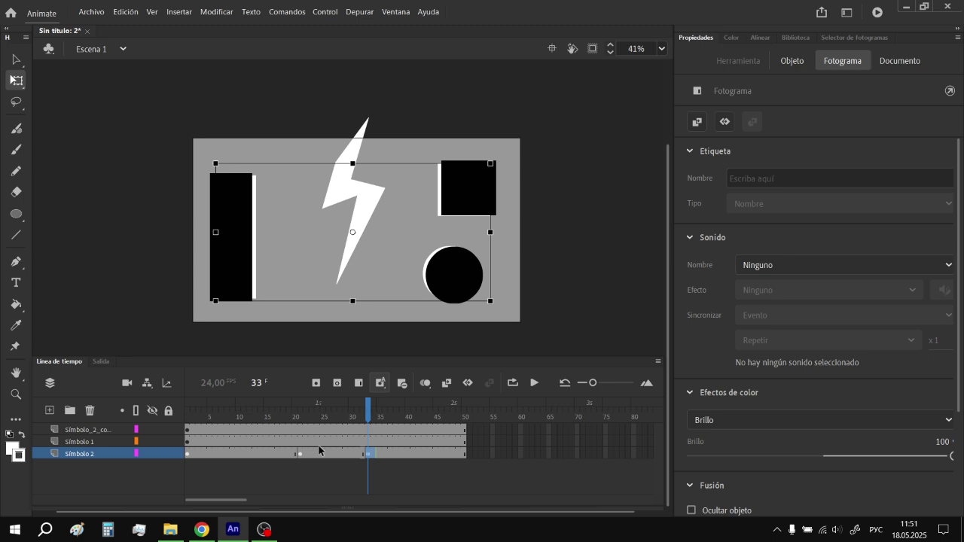
left_click(821, 420)
left_click(776, 413)
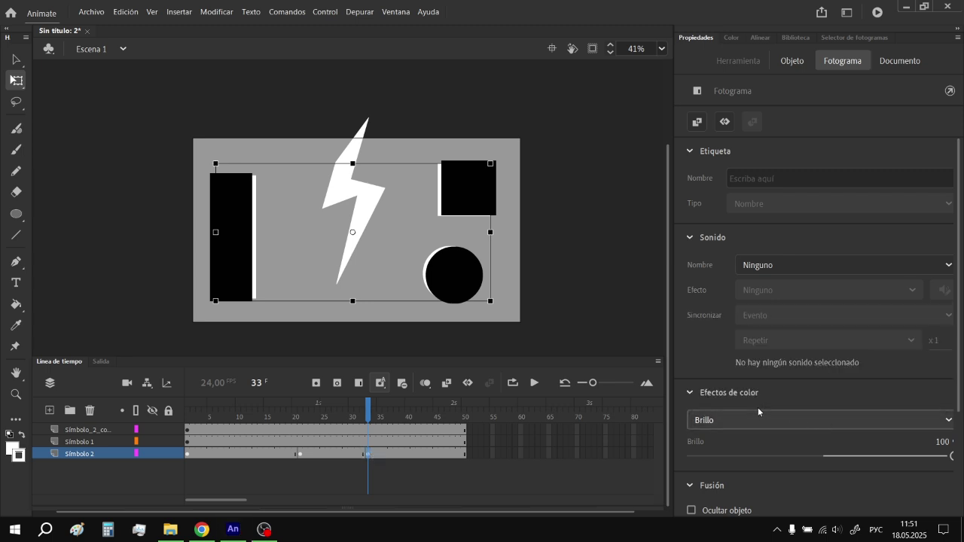
Create a classic tween from frame 21 to 33 on Símbolo 2.
right_click(331, 454)
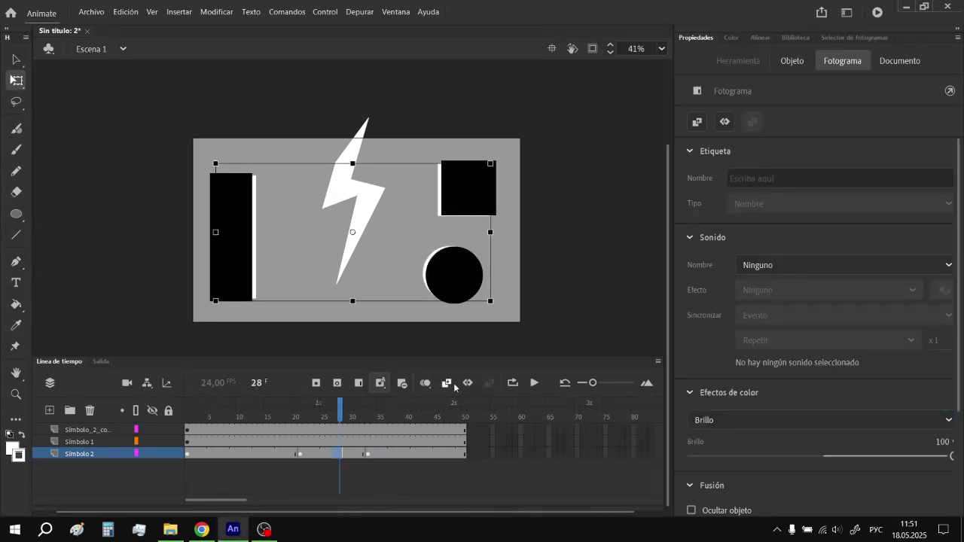
left_click(303, 416)
left_click_drag(303, 416, 301, 416)
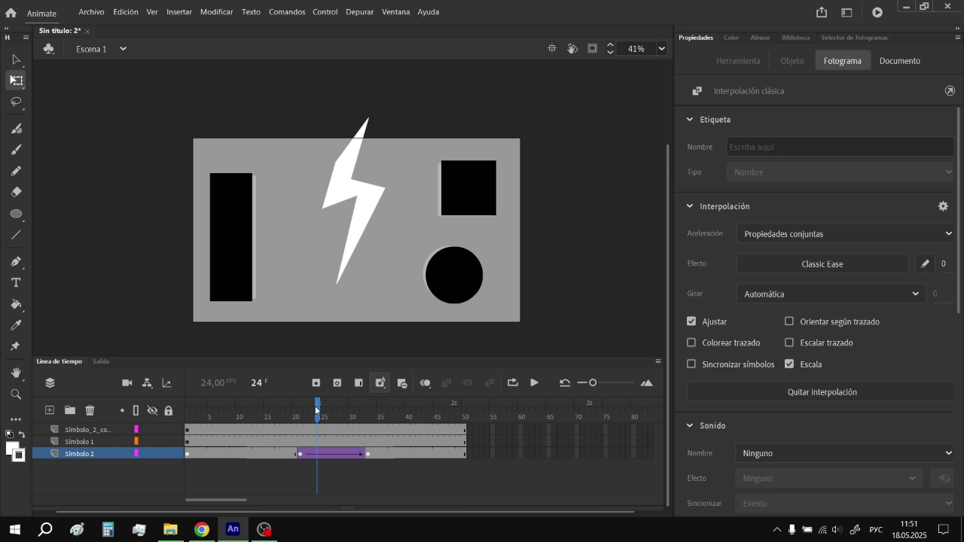
scroll(813, 414, "down", 5)
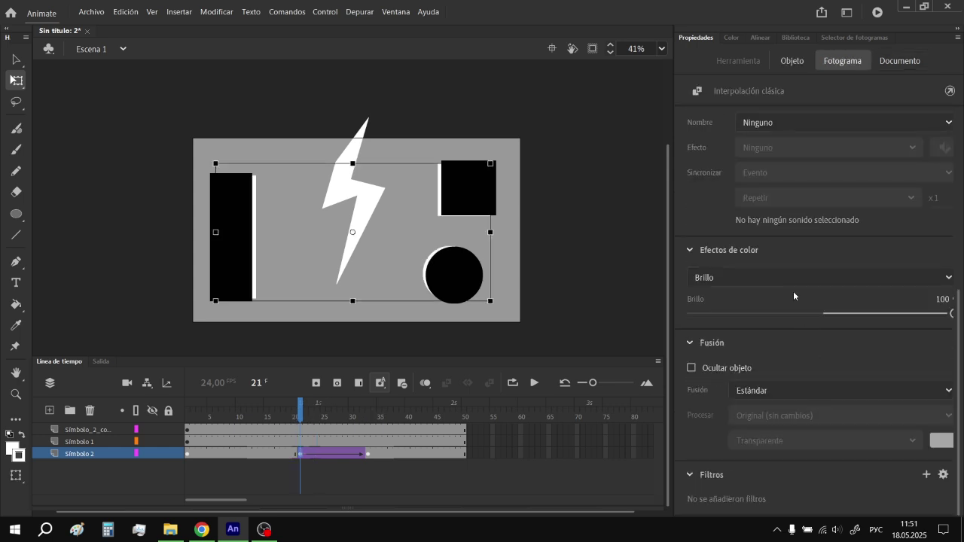
left_click(367, 456)
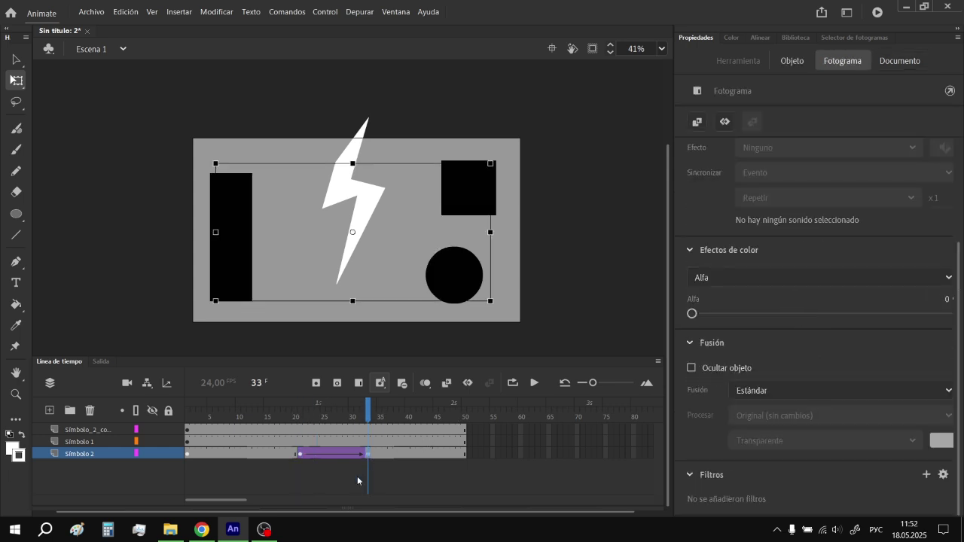
Adjust the brightness colour effect on the frame 21 and frame 33 keyframes, then scrub the fade.
left_click(301, 453)
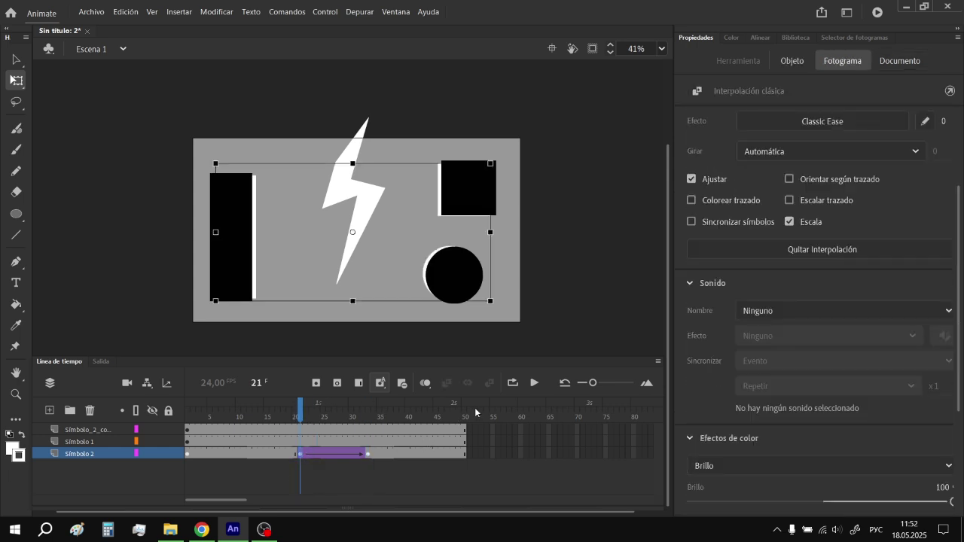
left_click(792, 61)
left_click(821, 320)
left_click(711, 350)
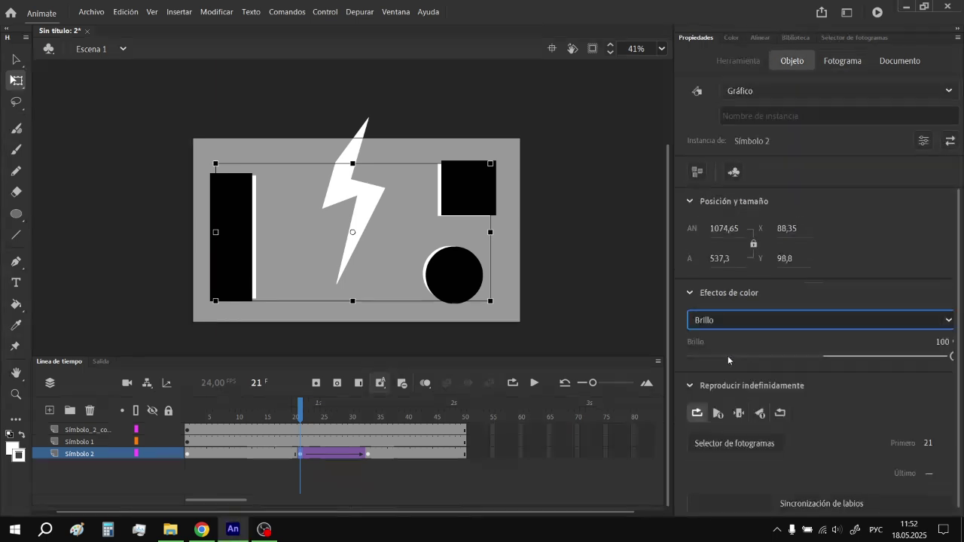
left_click(364, 453)
left_click(792, 61)
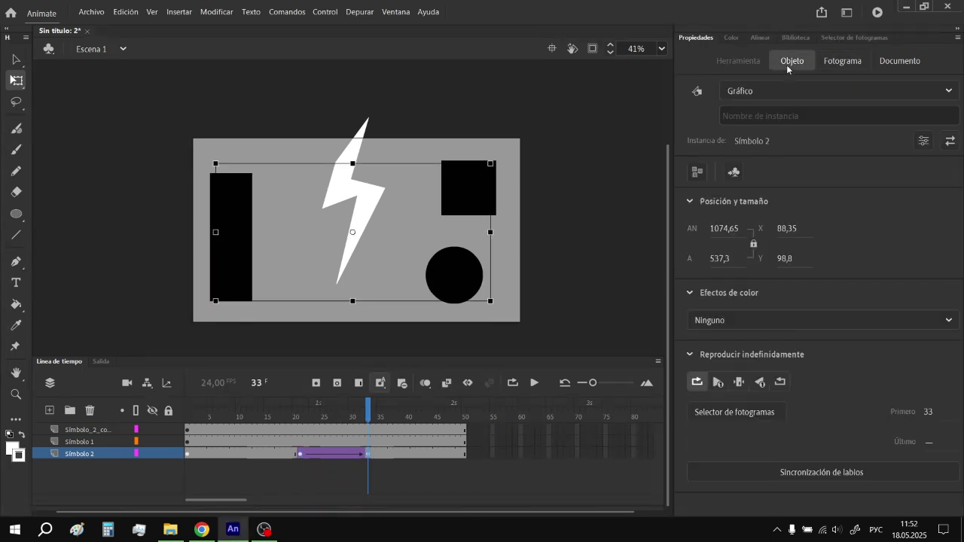
left_click(735, 320)
left_click(728, 361)
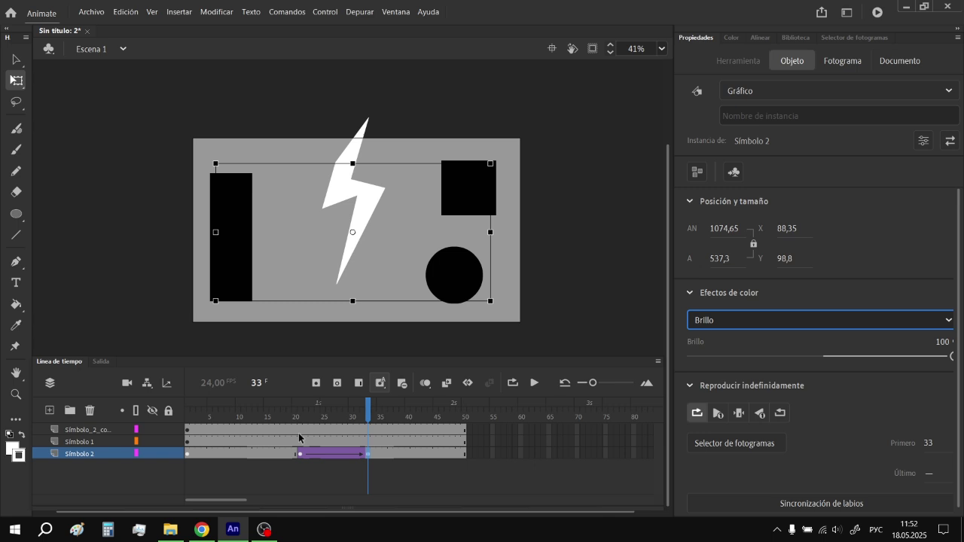
mouse_move(368, 410)
left_mouse_down()
mouse_move(306, 411)
mouse_move(357, 411)
left_mouse_up()
left_click(273, 292)
Drag the highlights' end keyframe from frame 33 to frame 39.
left_click(302, 410)
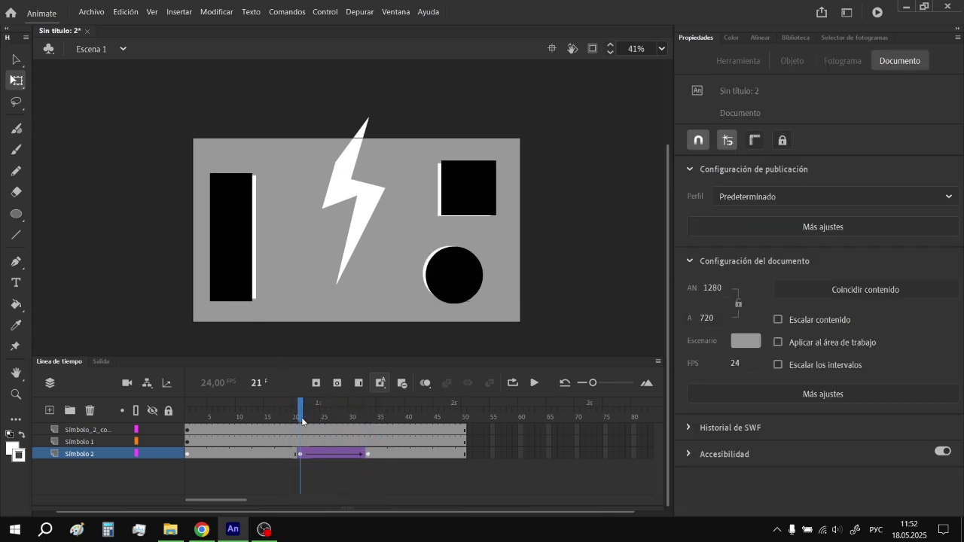
left_click(305, 441)
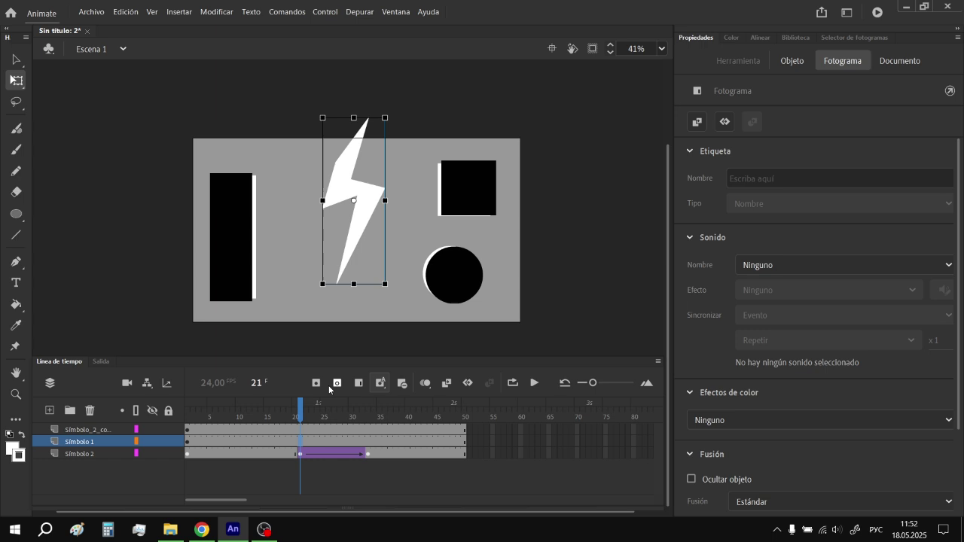
left_click(368, 443)
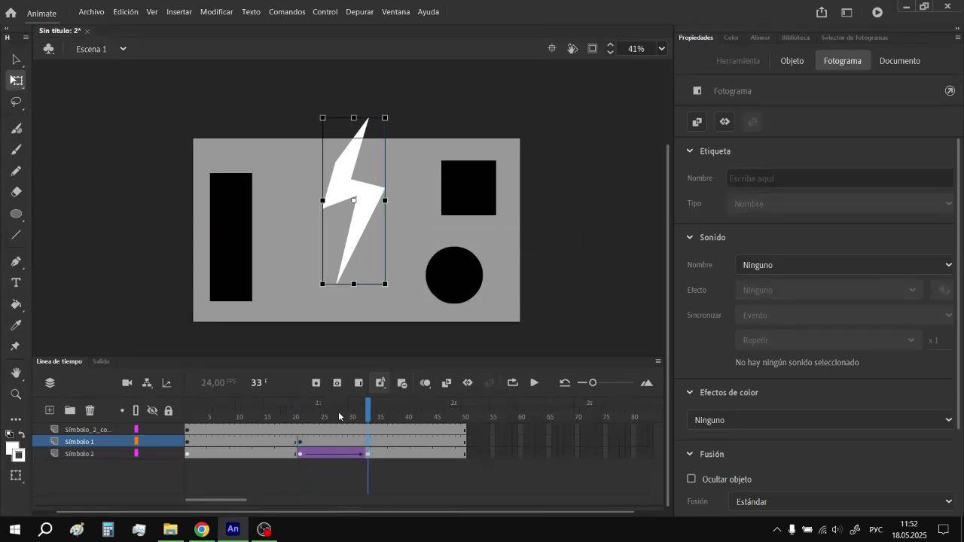
left_click(368, 455)
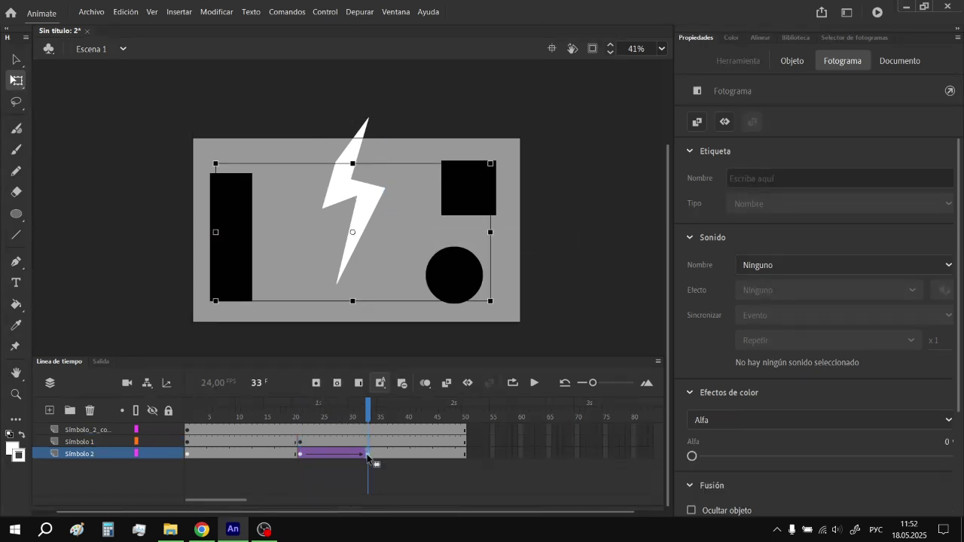
left_click_drag(368, 455, 401, 457)
Scale up the lightning bolt at frame 21 with Free Transform.
left_click(362, 443)
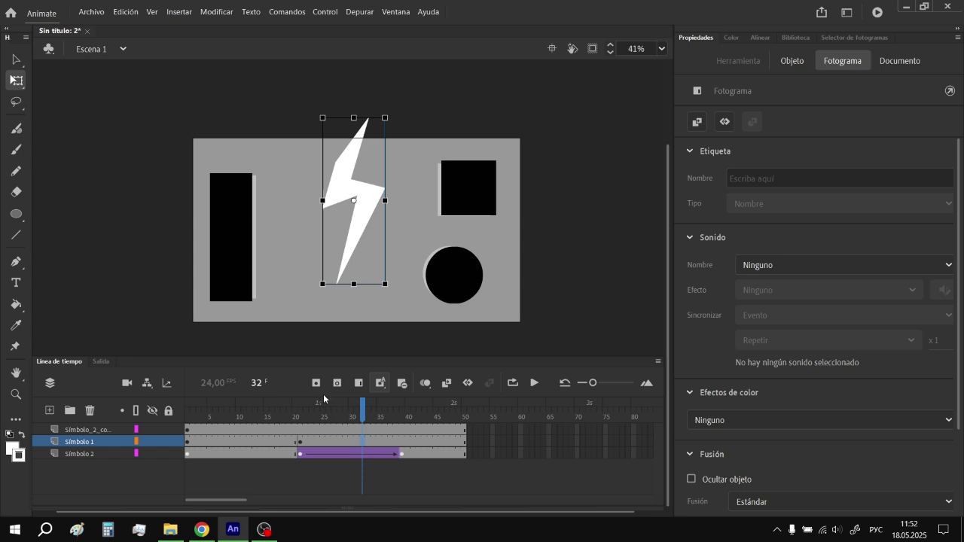
left_click(301, 443)
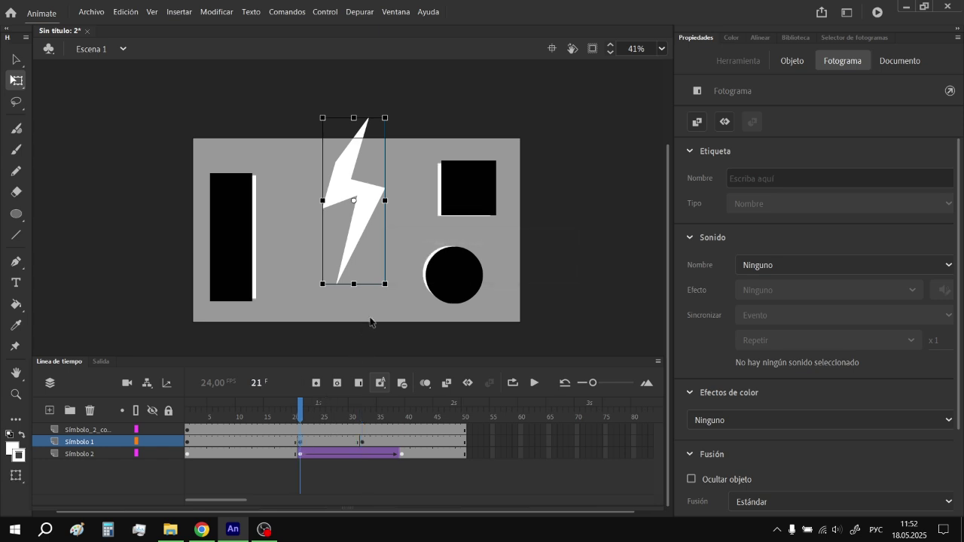
left_click_drag(384, 283, 393, 293)
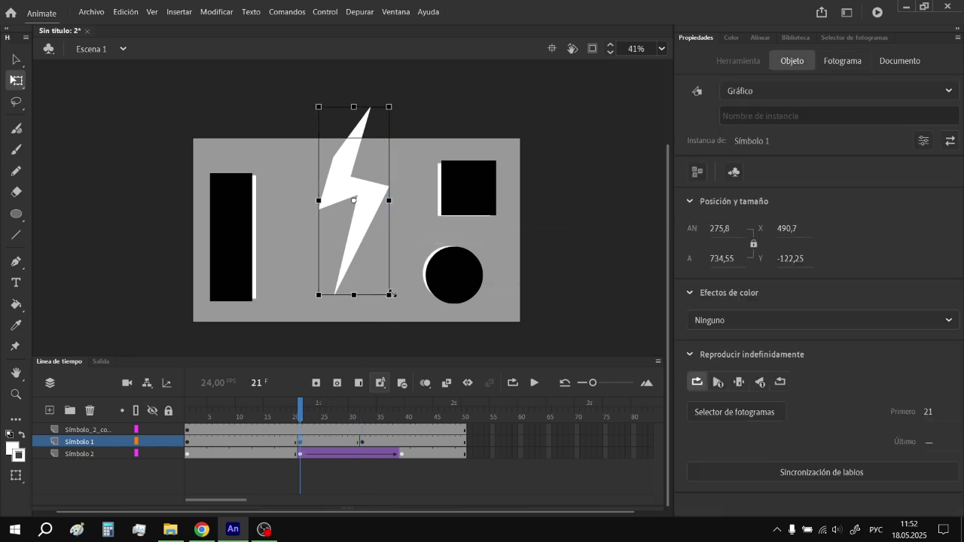
Add a classic tween to the lightning bolt layer and try a cubic ease-out.
right_click(327, 441)
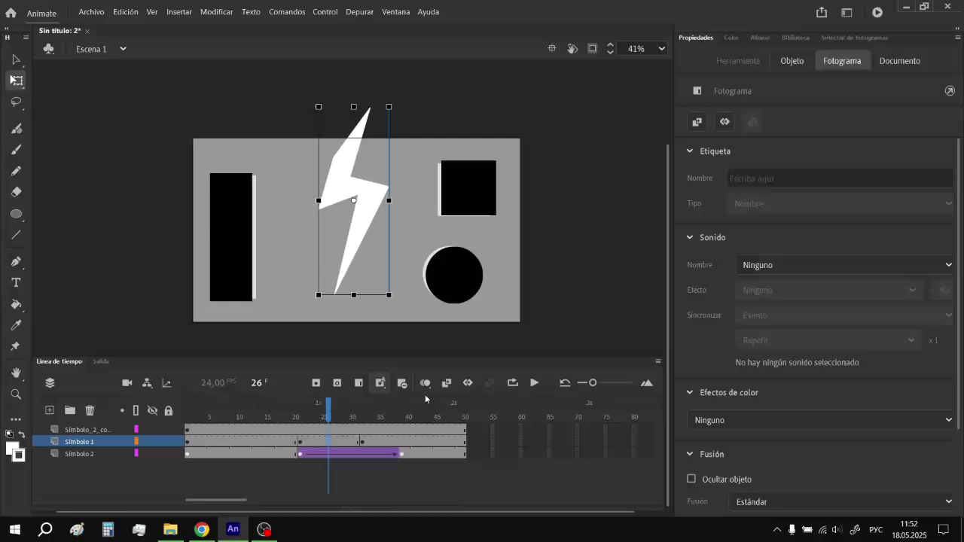
left_click(273, 410)
left_click(534, 383)
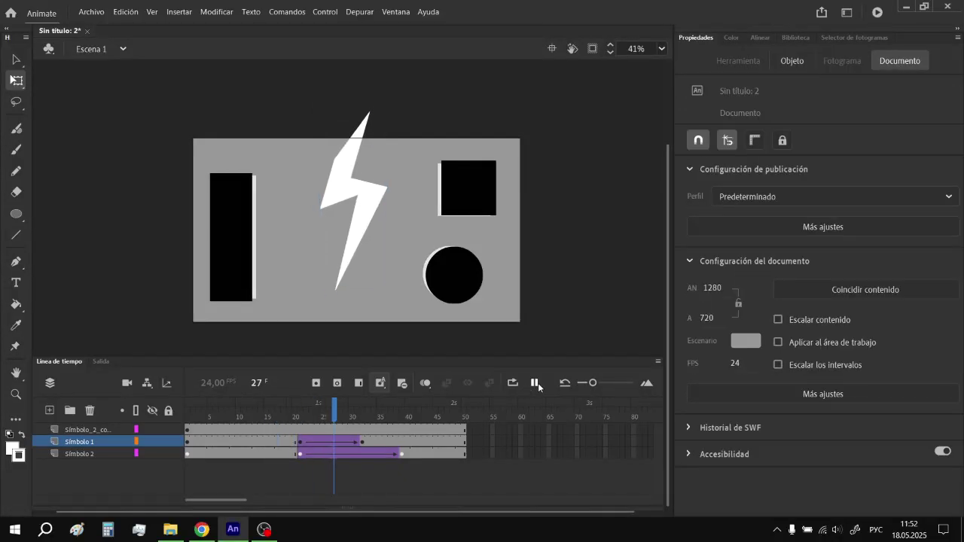
left_click(336, 443)
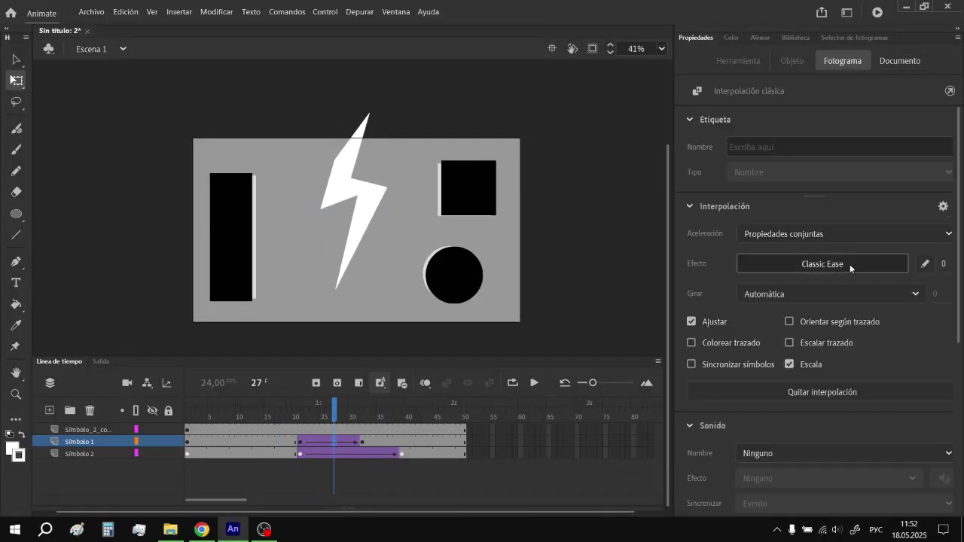
left_click(822, 264)
left_click(670, 312)
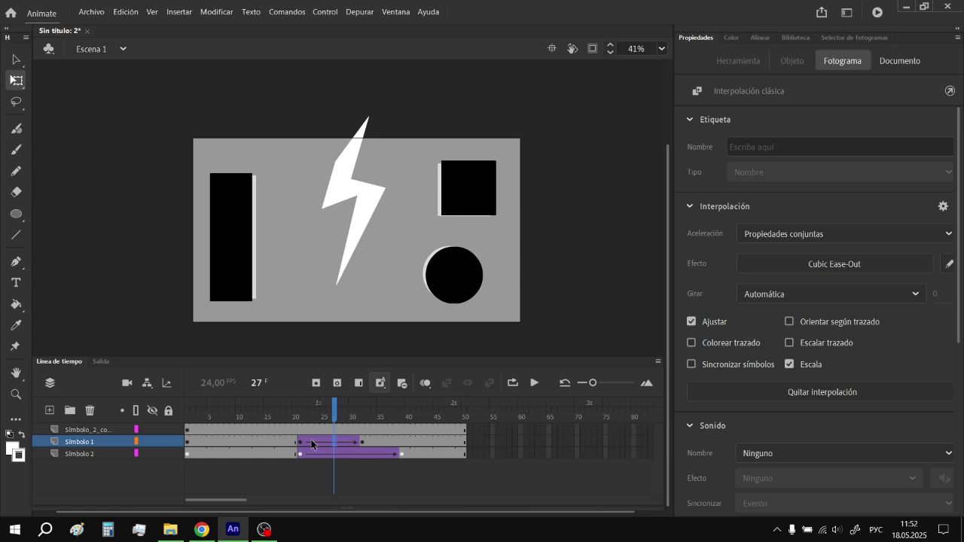
left_click(256, 411)
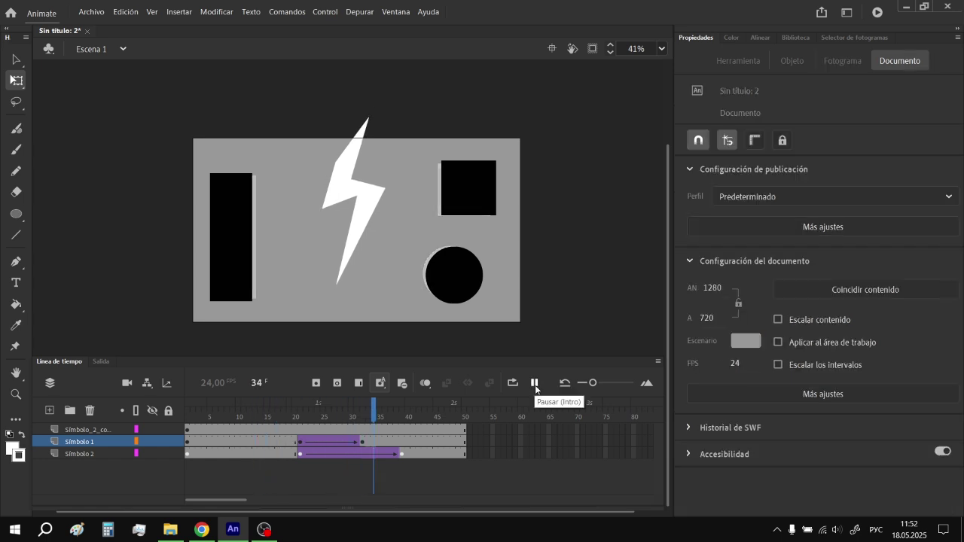
left_click(534, 383)
Change the bolt tween's easing to Quad Ease-In-Out and preview it.
left_click(356, 440)
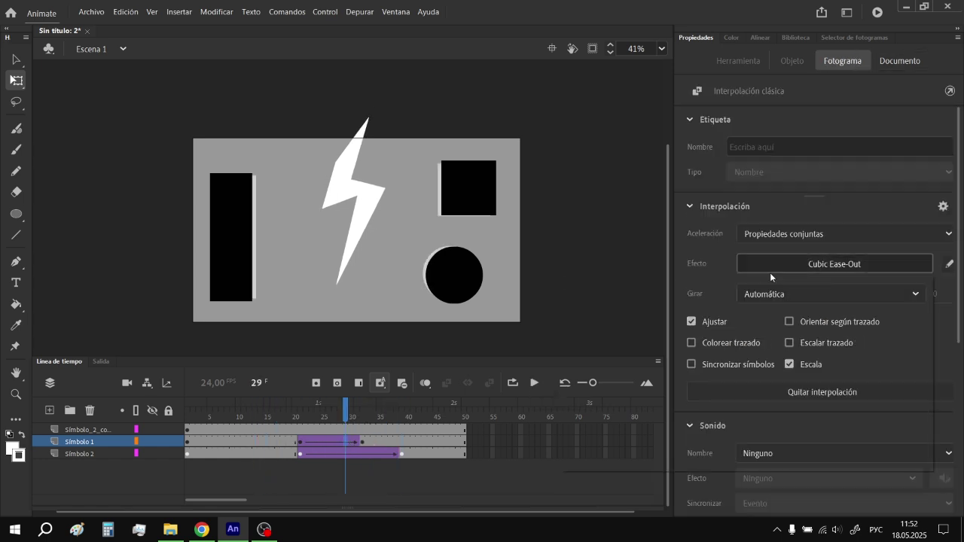
left_click(835, 264)
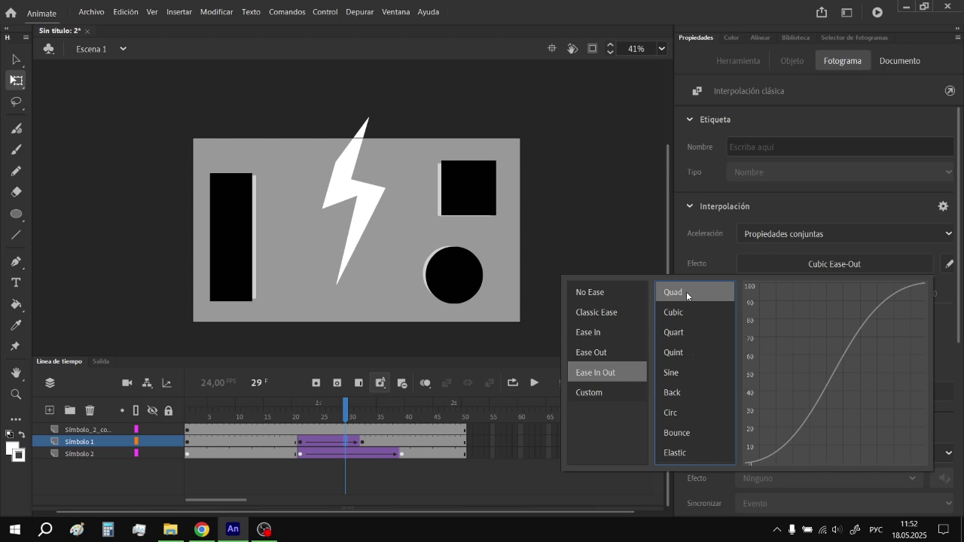
left_click(686, 291)
left_click(267, 410)
left_click(534, 382)
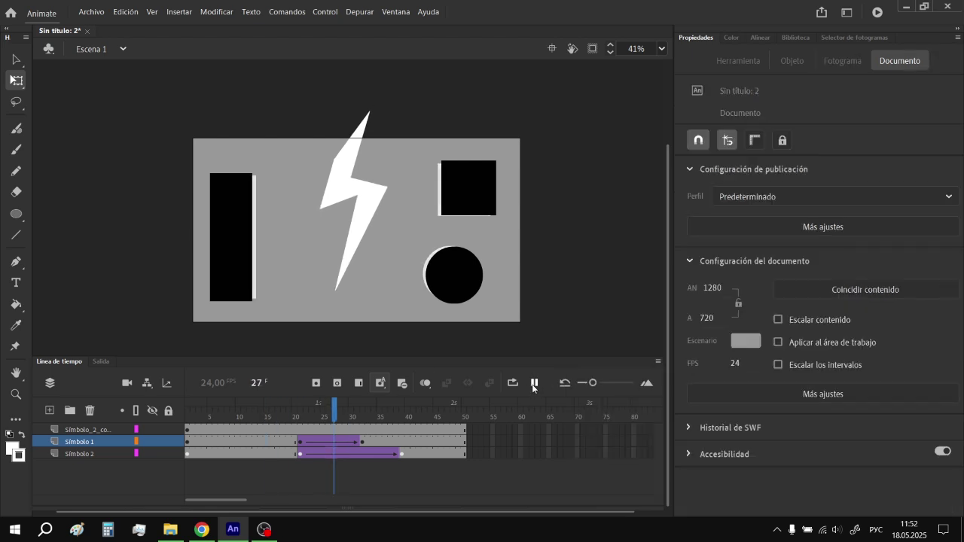
left_click(226, 415)
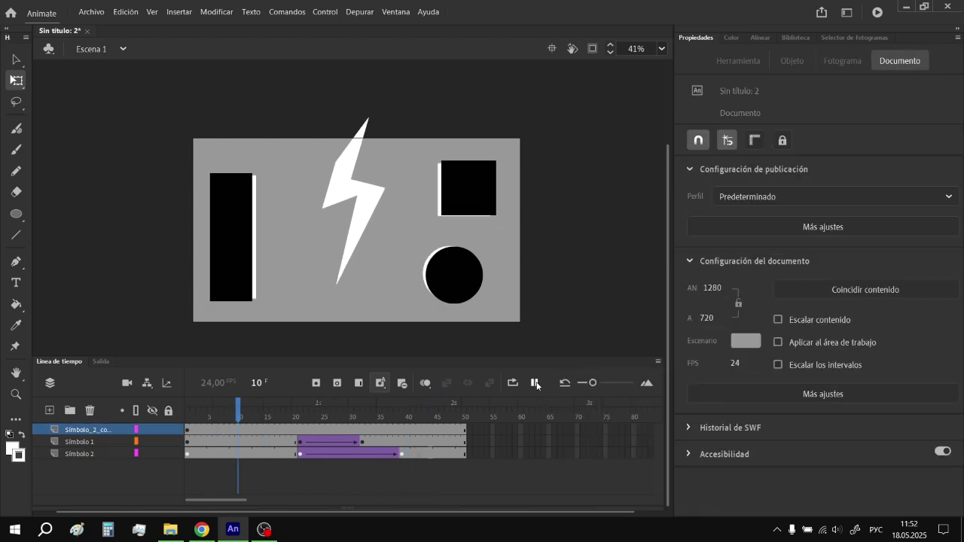
key("Return")
left_click(534, 382)
Move the highlights' end keyframe to frame 44 and the bolt's end keyframe to frame 37.
left_click(301, 441)
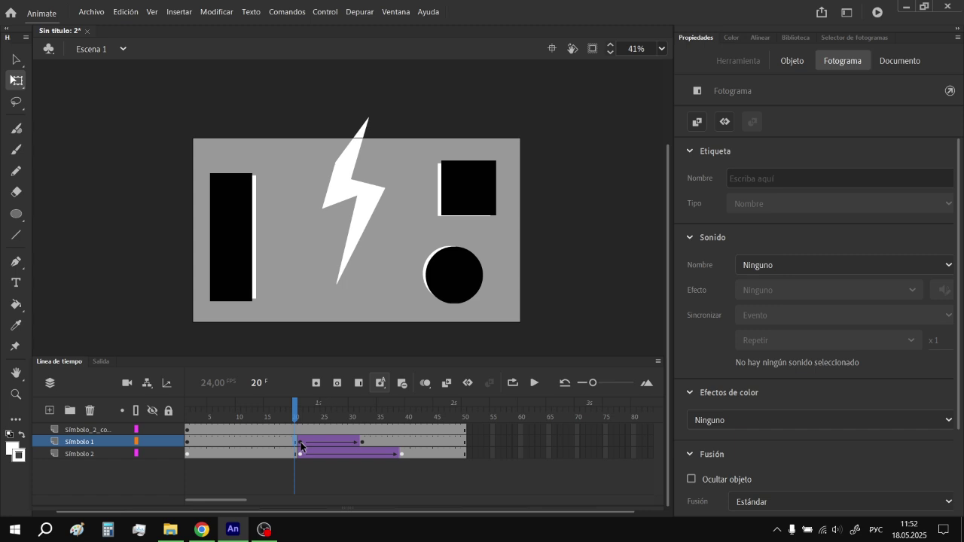
left_click(401, 442)
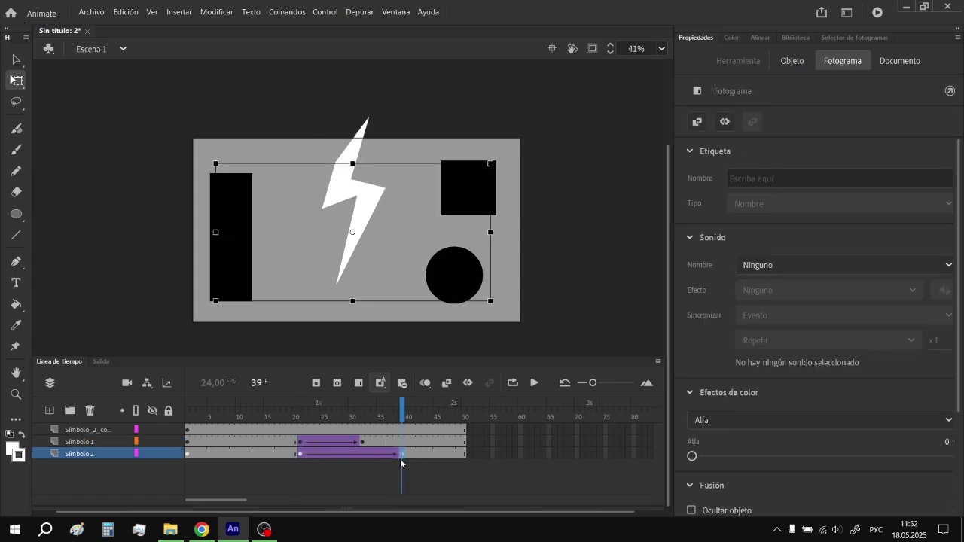
left_click(431, 454)
left_click(363, 442)
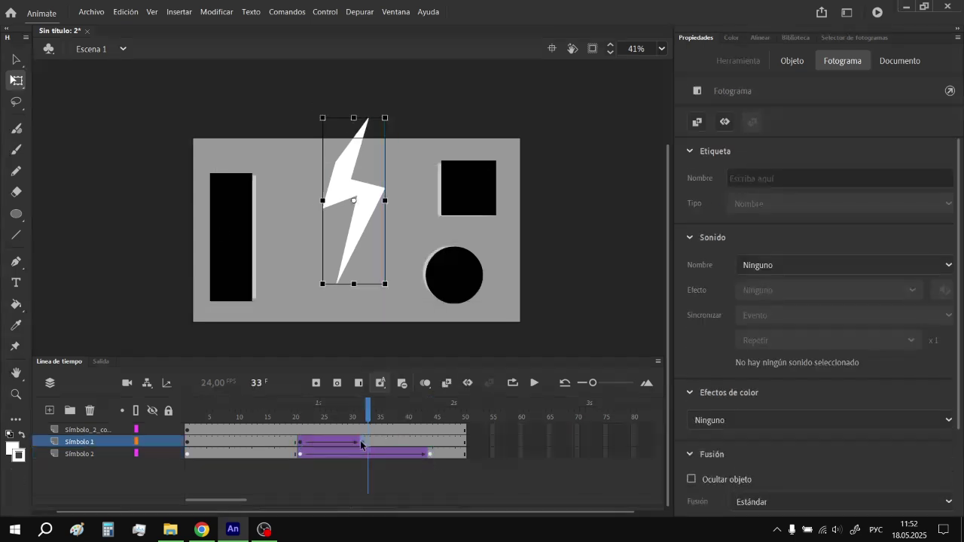
left_click_drag(363, 442, 390, 443)
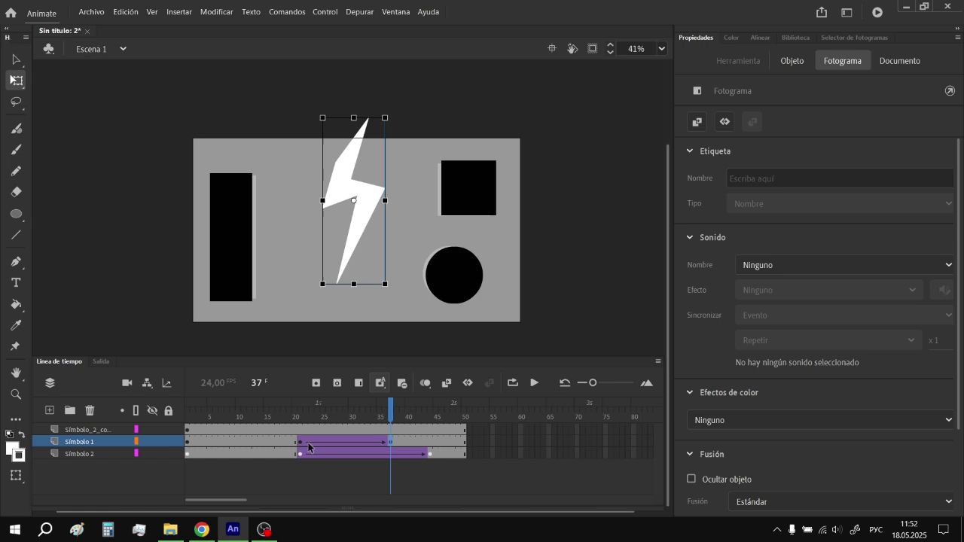
Raise the lightning bolt higher at frame 21 and preview the motion.
left_click(301, 441)
left_click_drag(360, 232, 360, 216)
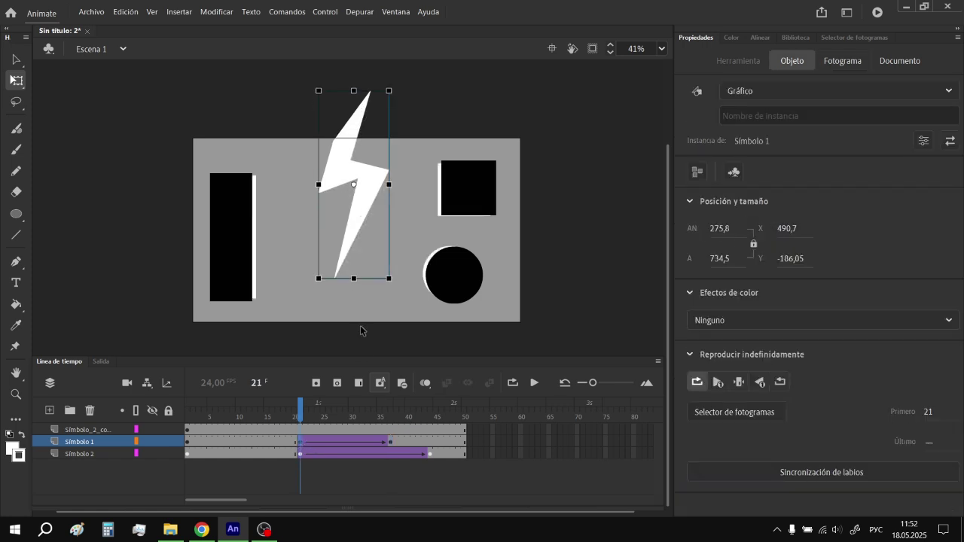
left_click(262, 422)
left_click(535, 383)
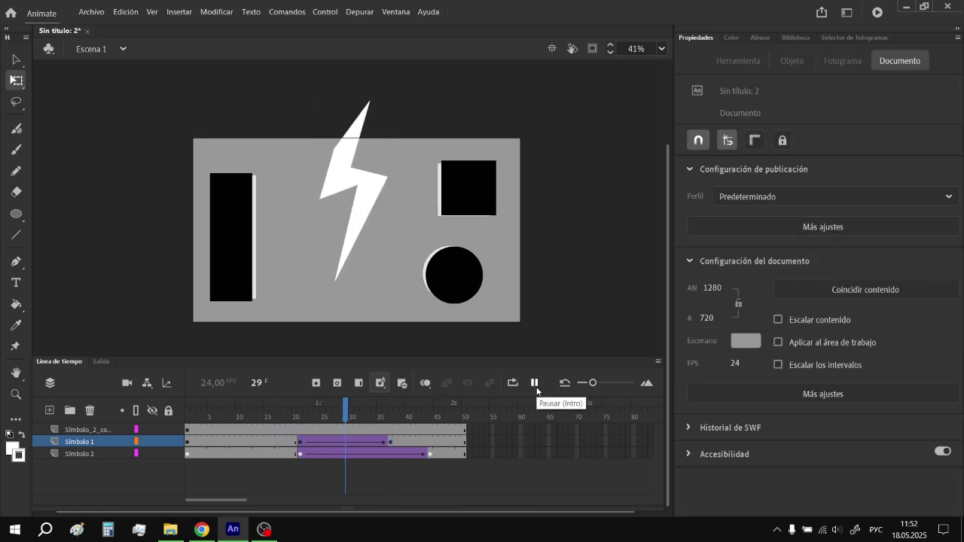
left_click(535, 383)
Set the bolt to Alpha 0 at frame 37, preview the fade, and rewind to frame 1.
left_click(390, 442)
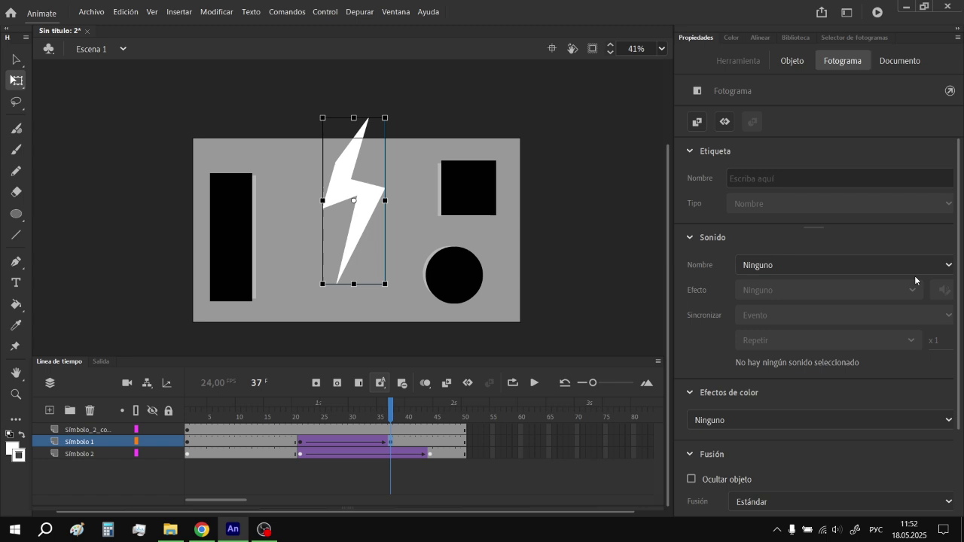
left_click(891, 420)
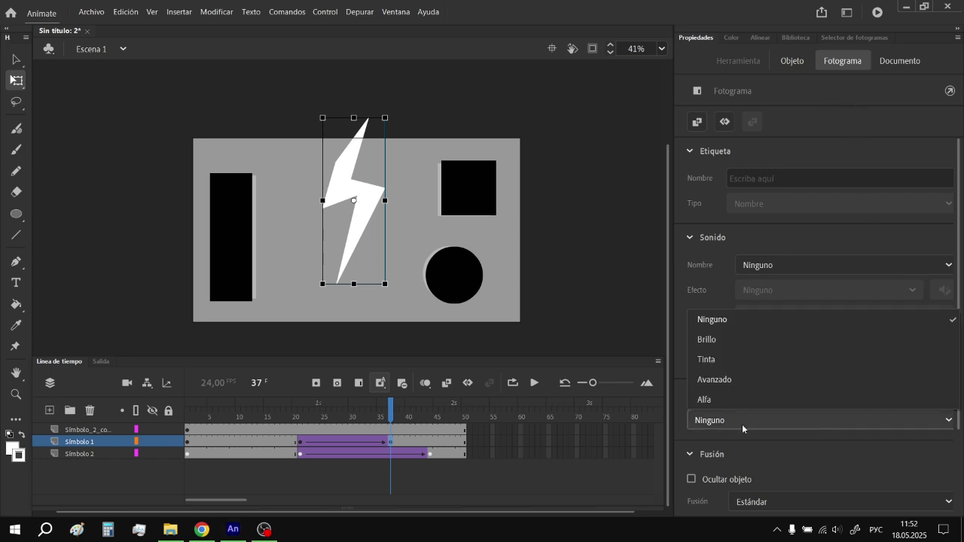
left_click(742, 399)
left_click(388, 474)
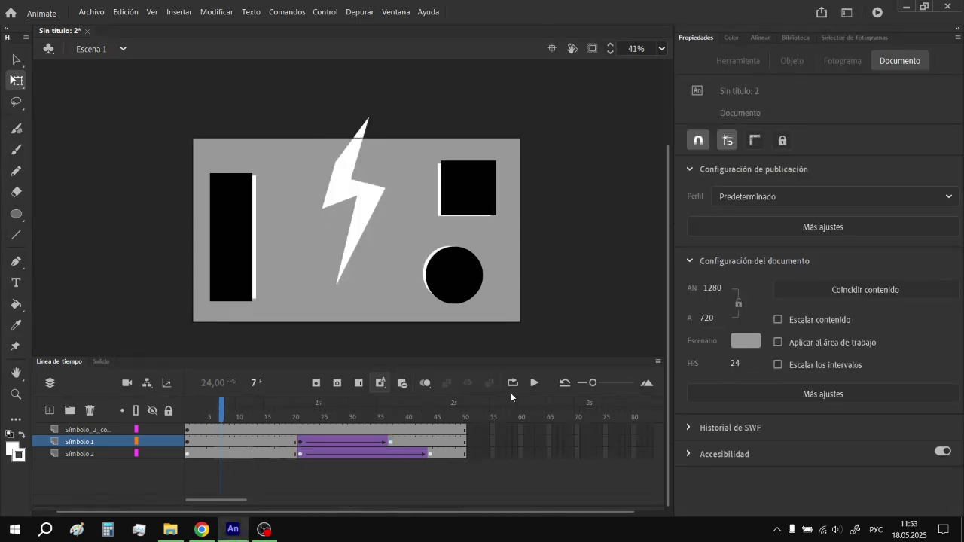
left_click(535, 382)
left_click(536, 383)
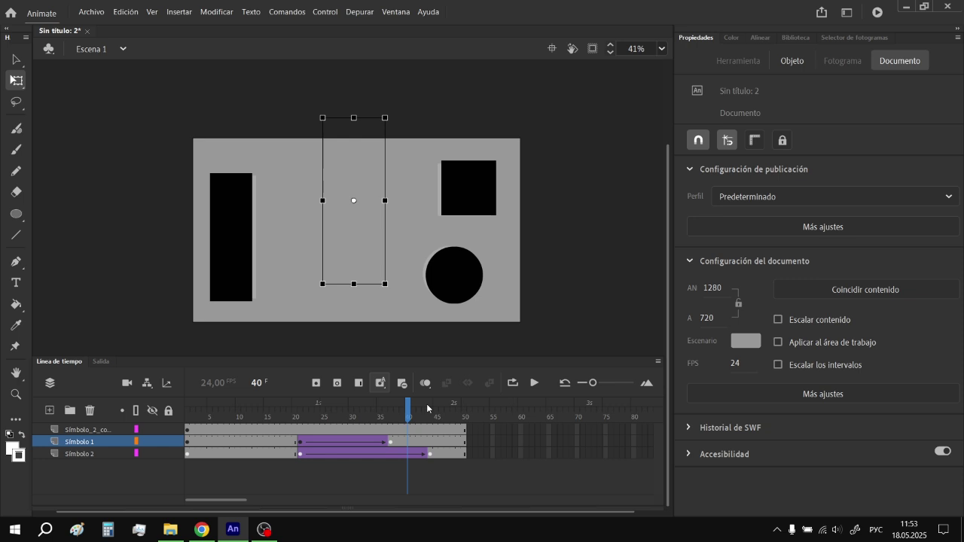
left_click_drag(427, 411, 119, 413)
Insert a highlights keyframe and a blank frame-2 keyframe on the bolt layer, then play the animation.
left_click(188, 454)
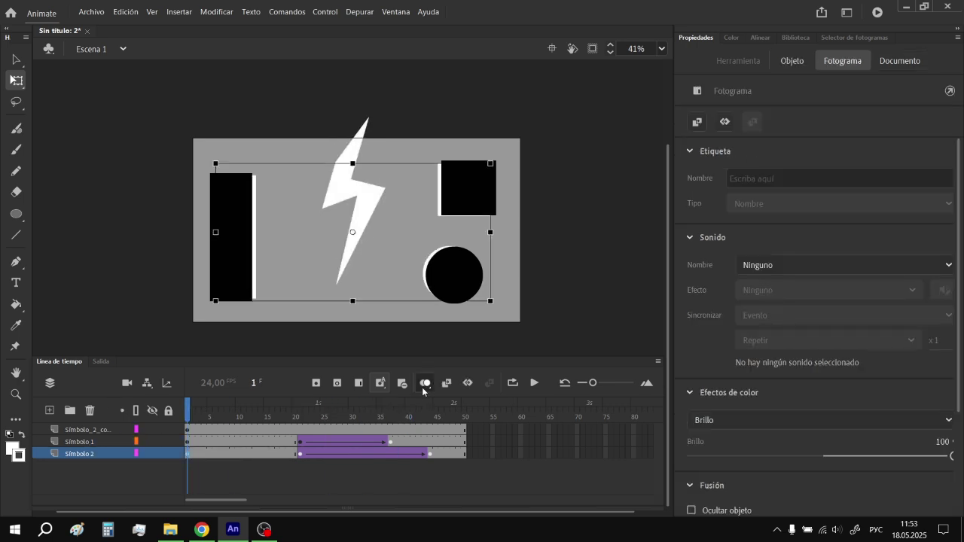
key("F6")
left_click(194, 454)
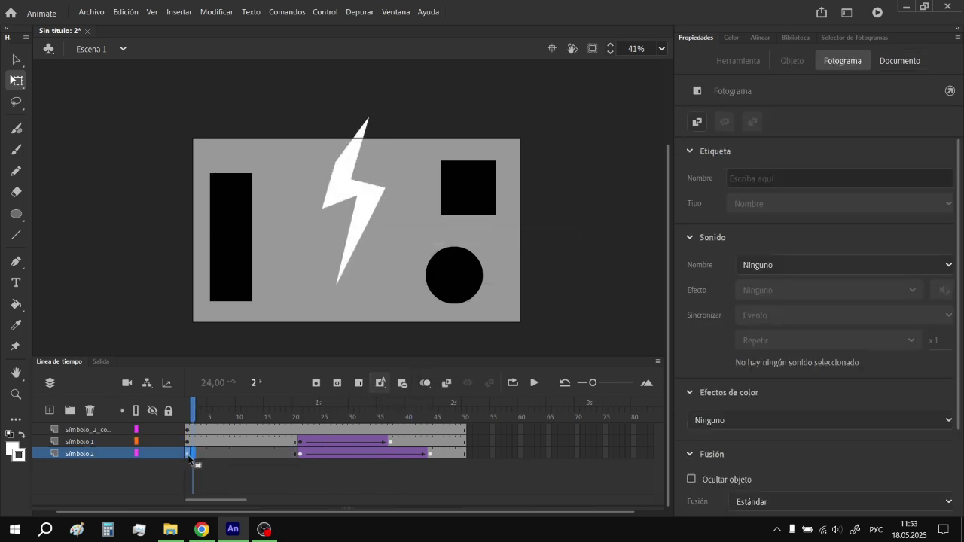
left_click(194, 443)
key("F7")
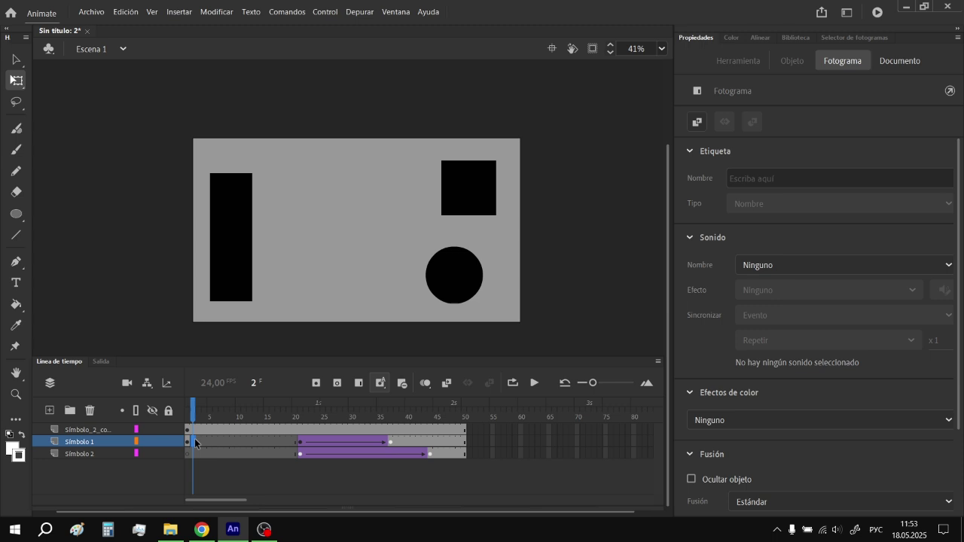
left_click(187, 442)
key("Escape")
left_click(534, 382)
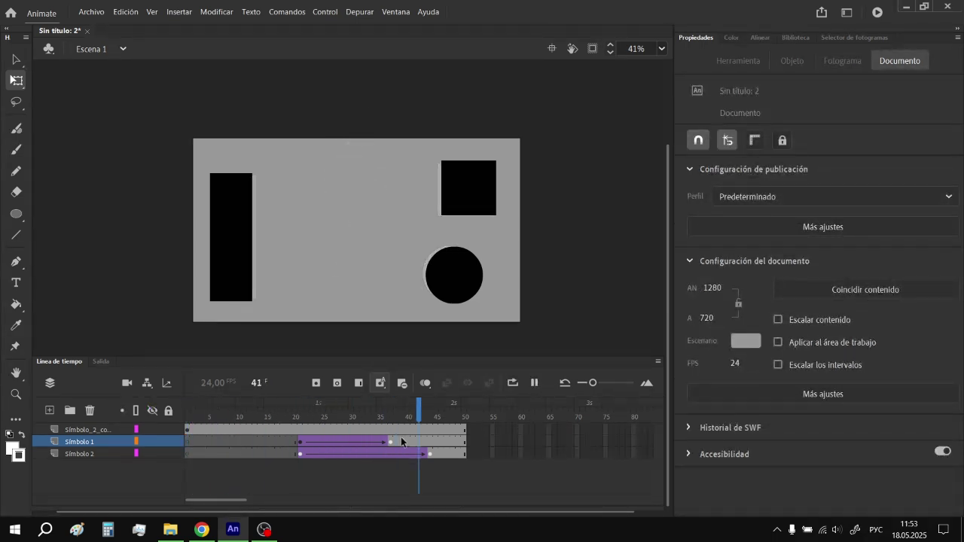
At frame 25, nudge the lightning bolt down and shrink it slightly.
mouse_move(274, 411)
left_mouse_down()
mouse_move(324, 408)
mouse_move(301, 418)
left_mouse_up()
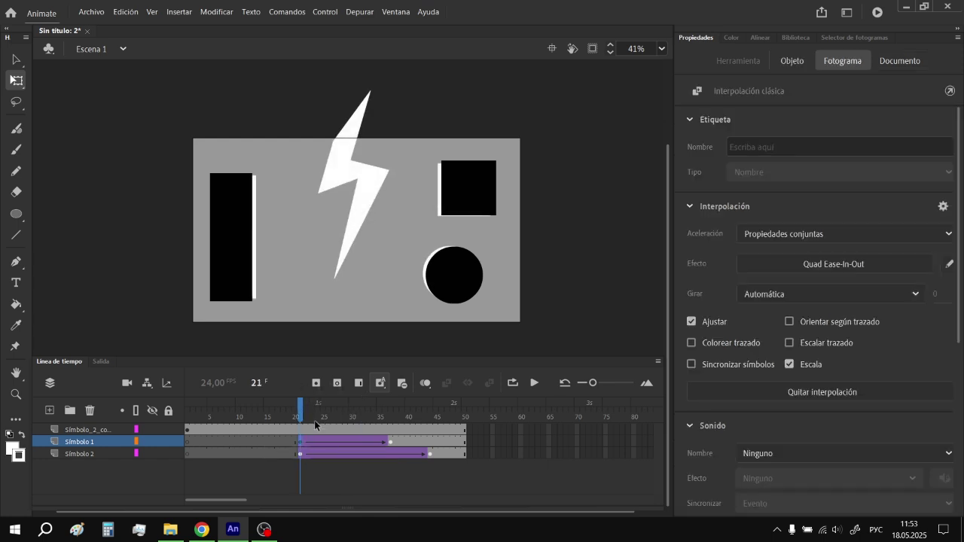
left_click(368, 215)
left_click_drag(368, 214, 367, 226)
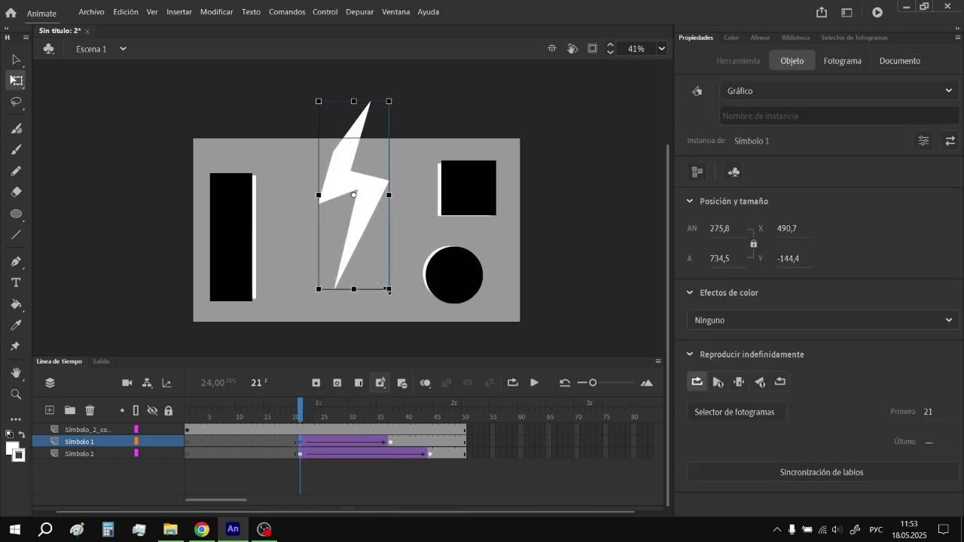
left_click_drag(388, 288, 386, 284)
Replay the lightning flash animation several times to check the result.
left_click(284, 431)
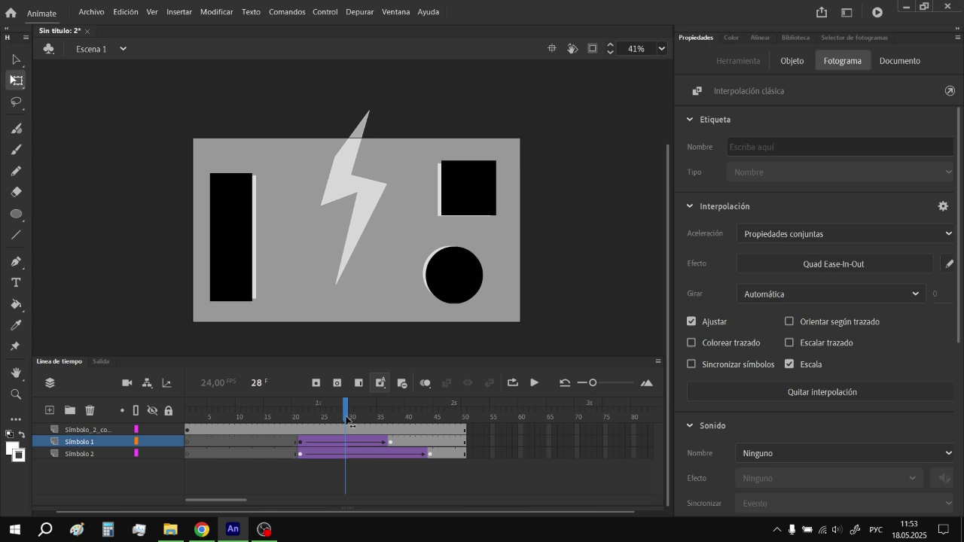
left_click(215, 410)
left_click(534, 383)
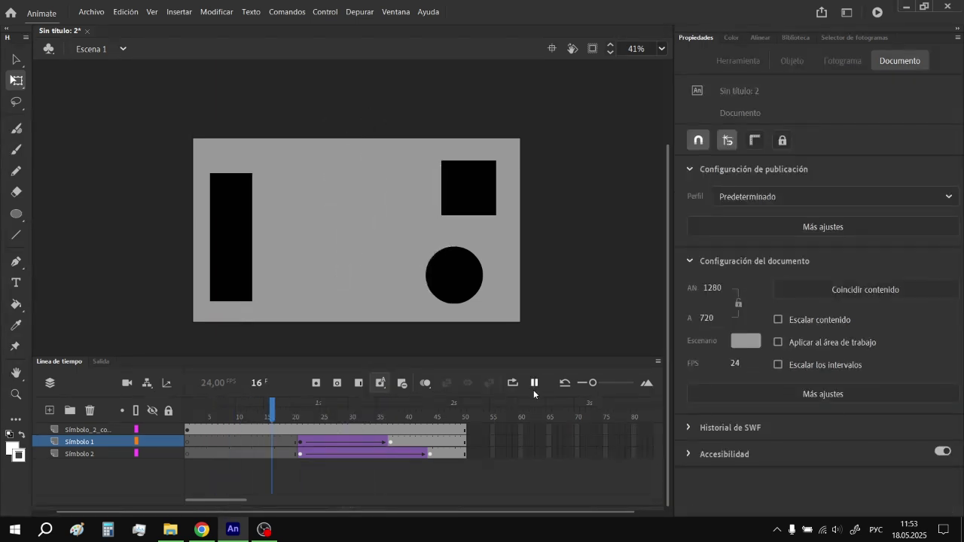
left_click(534, 383)
key("Return")
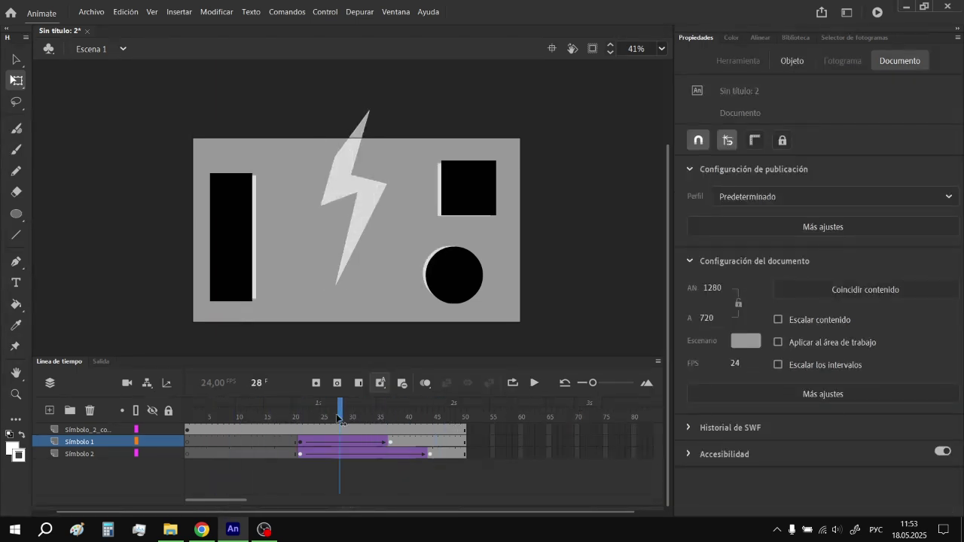
left_click(536, 382)
Change the Símbolo 2 tween easing to Sine Ease-Out after briefly trying Back Ease-Out.
left_click(399, 454)
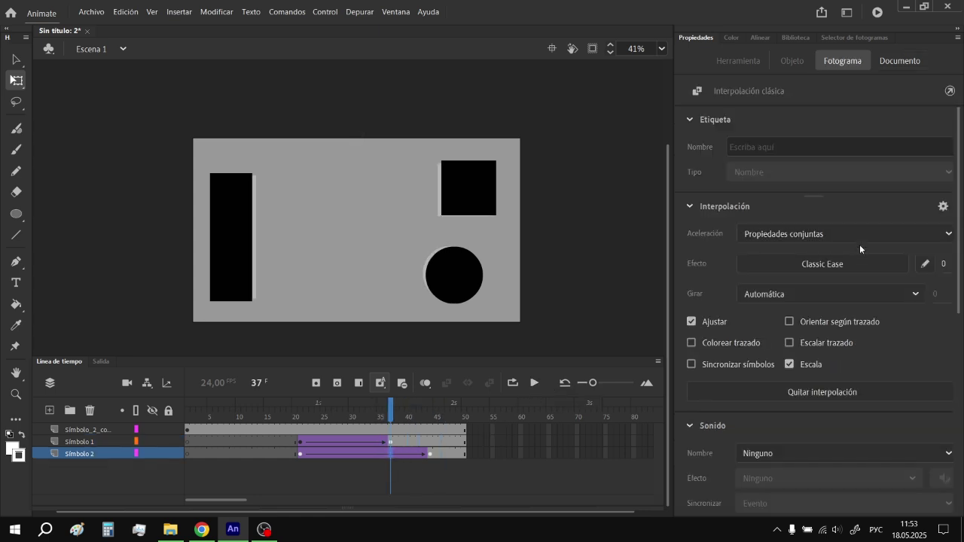
left_click(857, 263)
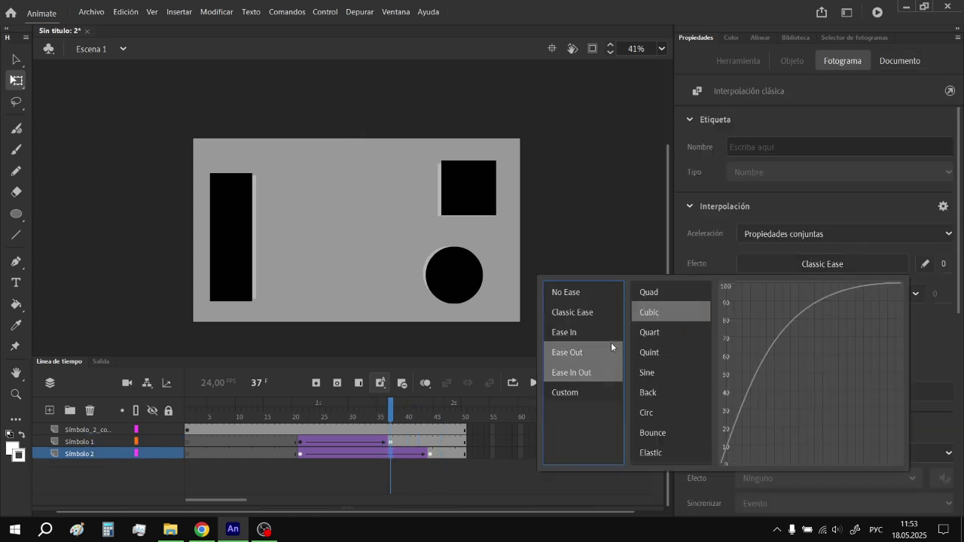
double_click(648, 393)
left_click(794, 265)
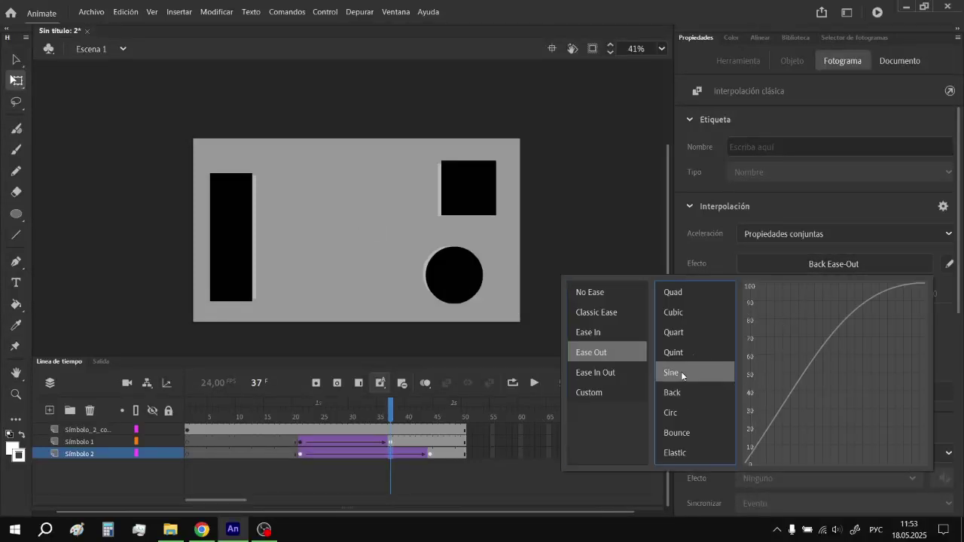
left_click(670, 372)
left_click(256, 412)
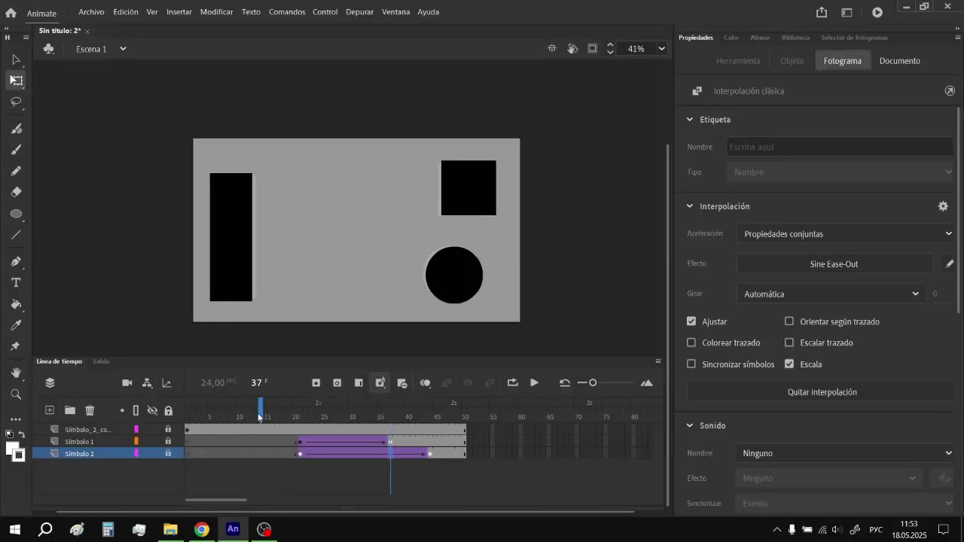
left_click(162, 432)
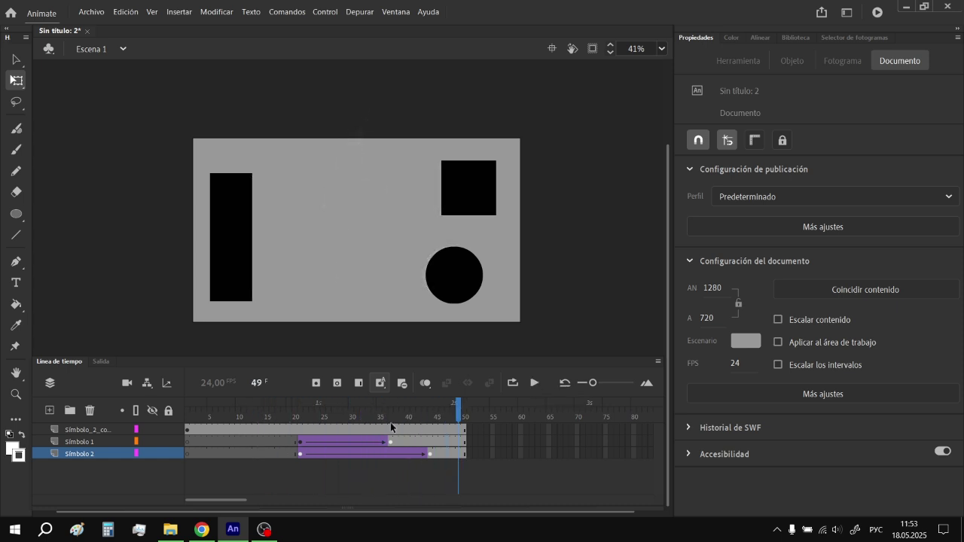
Replay the animation from frame 1 and set the stage colour to dark grey.
left_click(188, 414)
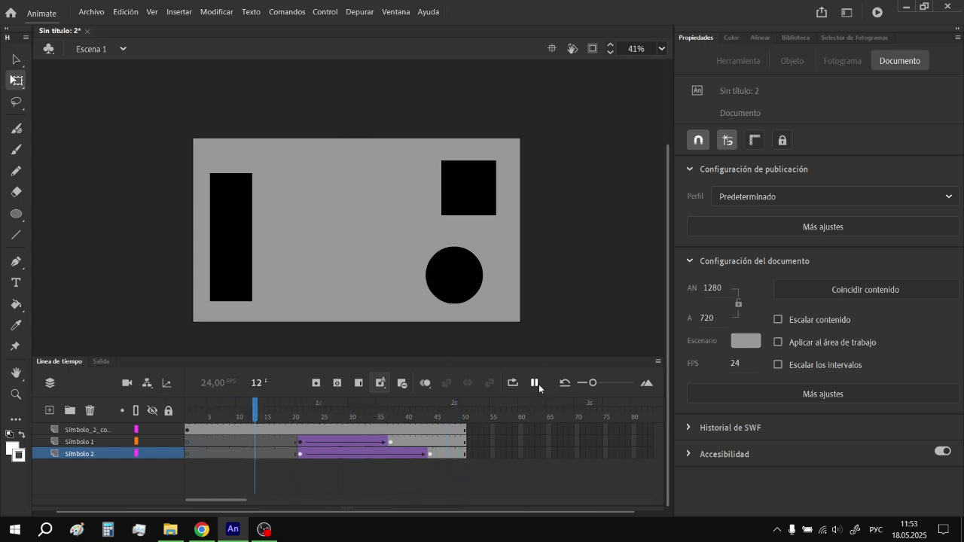
left_click(535, 383)
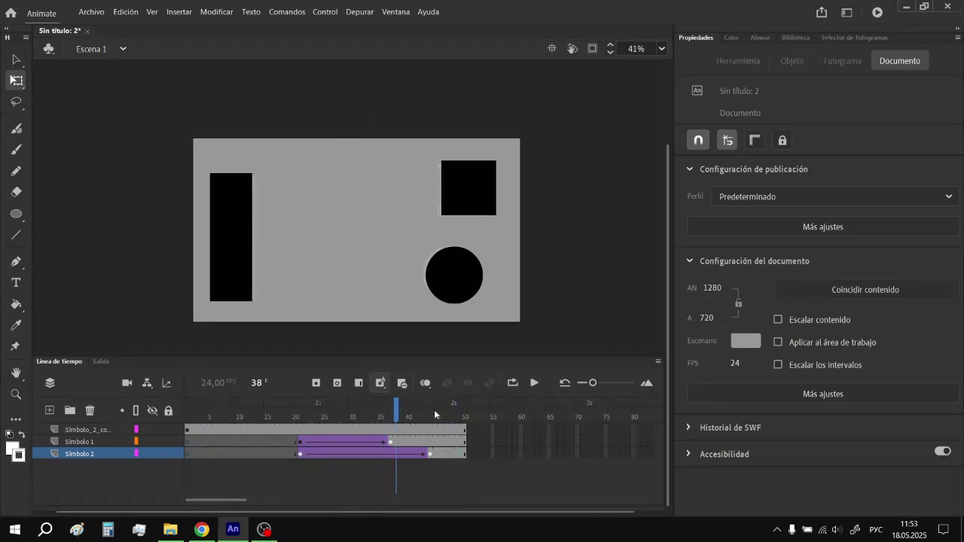
left_click(744, 341)
left_click(546, 392)
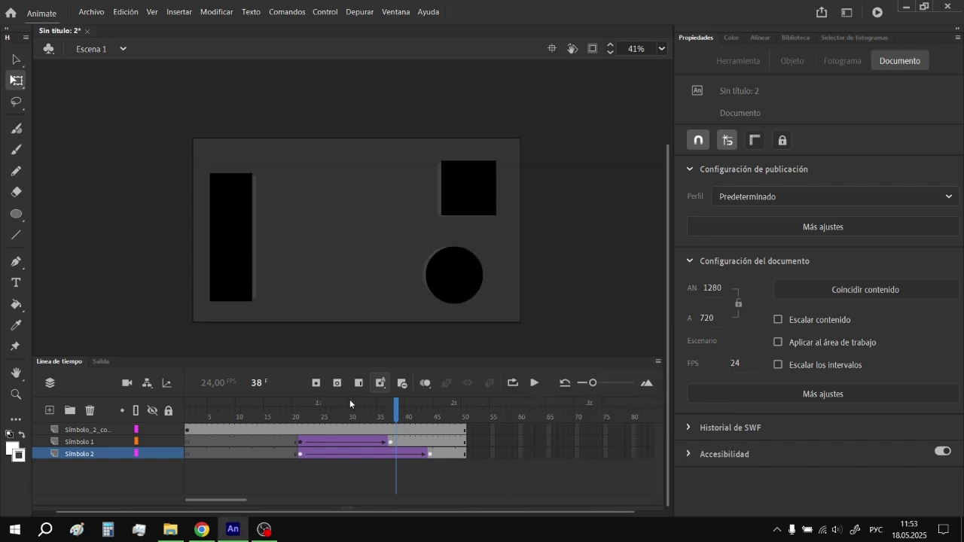
Replay the lightning animation from frame 1, checking frames 20–21, then rewind to frame 1.
key("shift+comma")
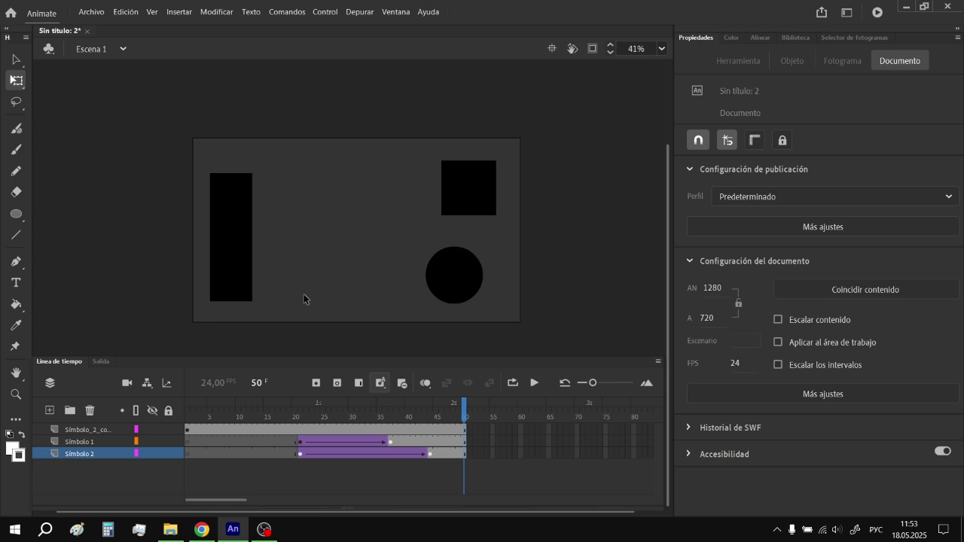
key("shift+comma")
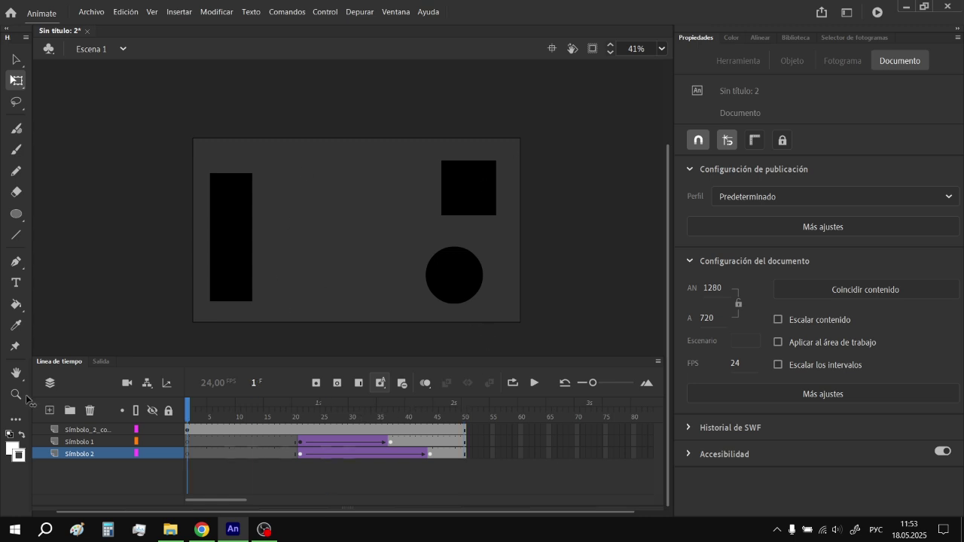
left_click(533, 382)
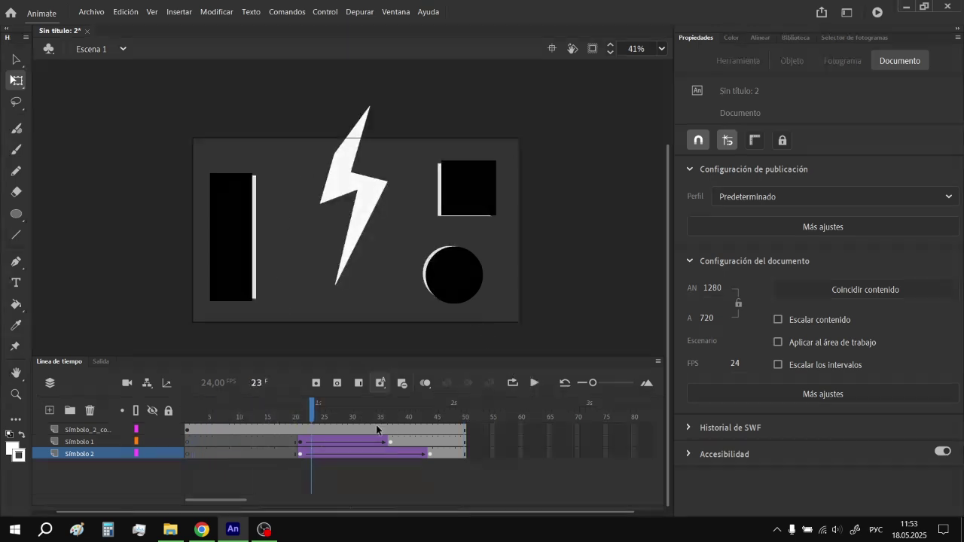
left_click(296, 411)
left_click_drag(296, 411, 186, 411)
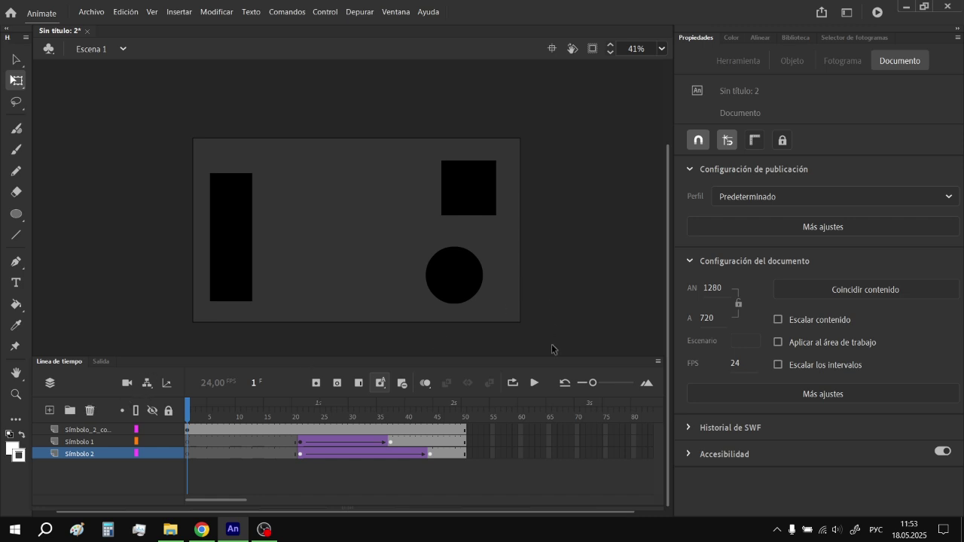
left_click(534, 383)
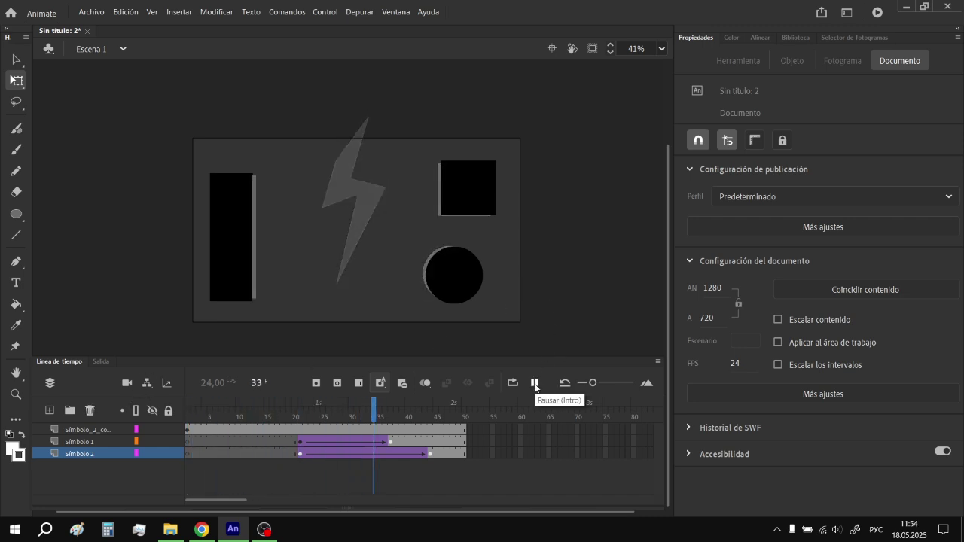
left_click(187, 407)
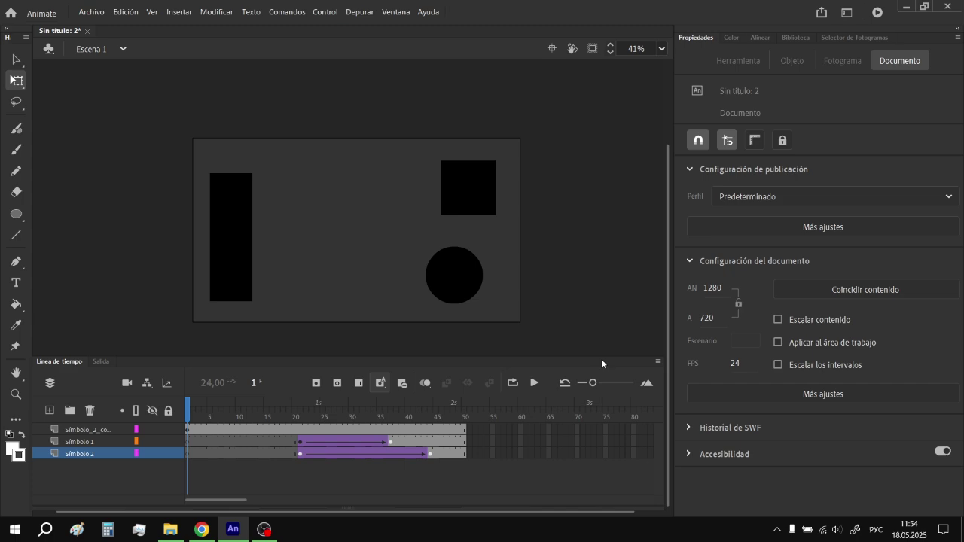
In Chrome's YouTube tab, rewind the Voltage Bonus video and pause near 0:34.
left_click(201, 530)
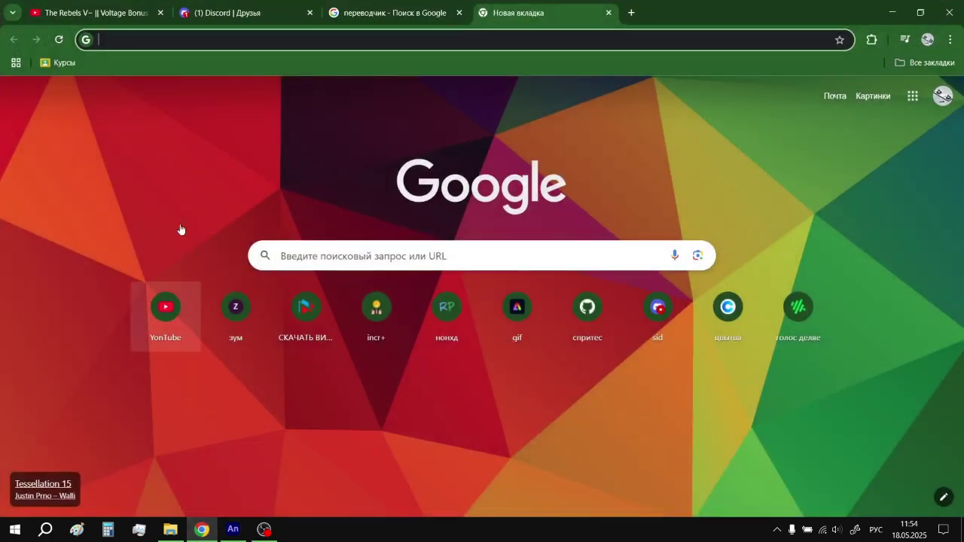
left_click(98, 12)
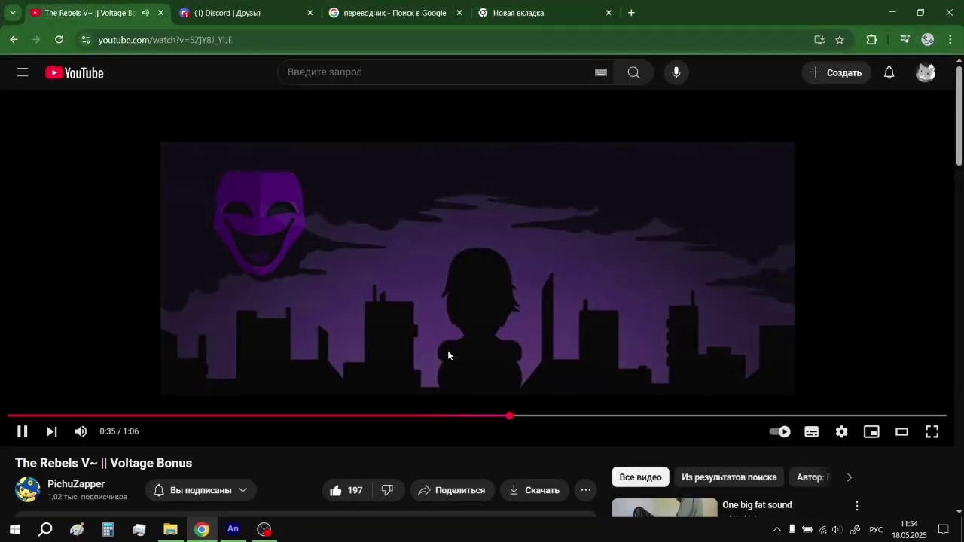
key("Left")
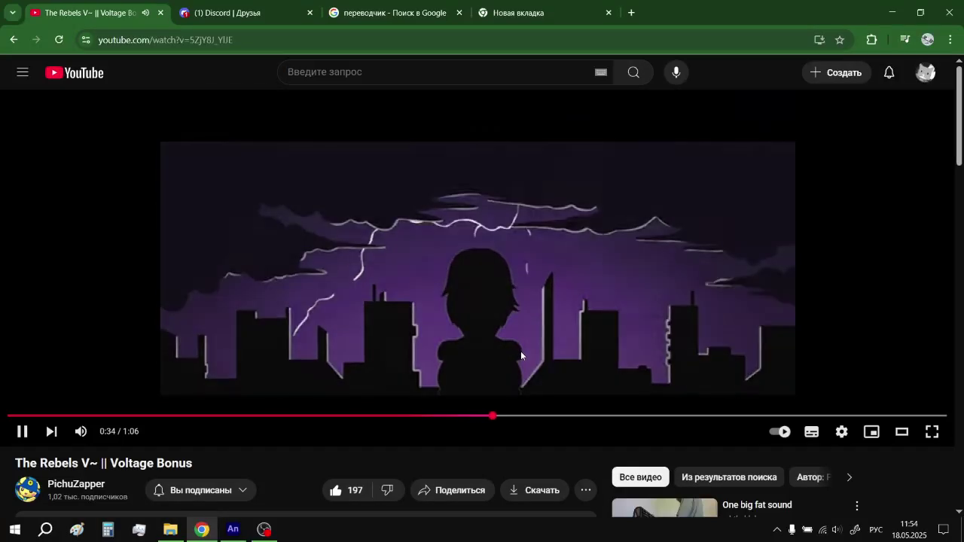
left_click(473, 379)
left_click(234, 529)
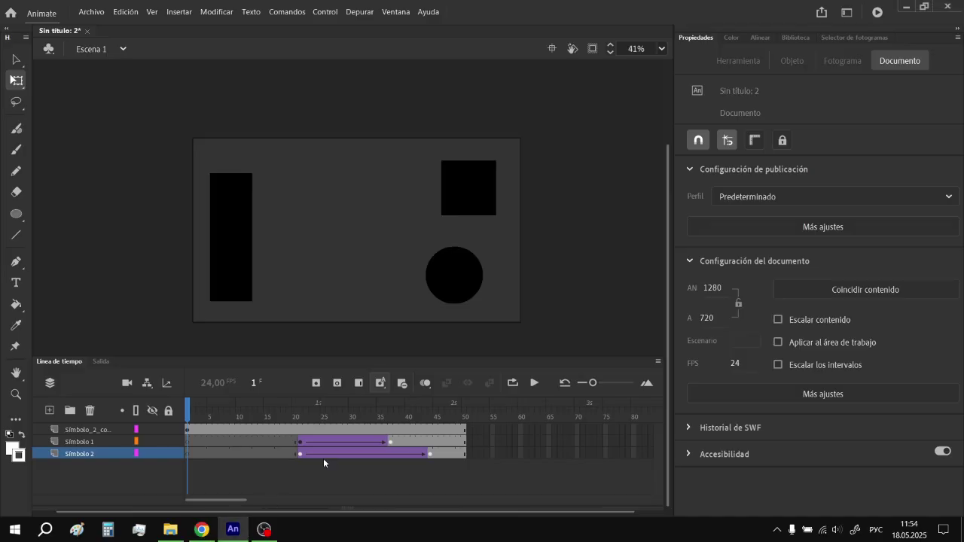
Step frame by frame through the video's 0:33–0:34 strike, then play the Animate animation.
left_click(201, 529)
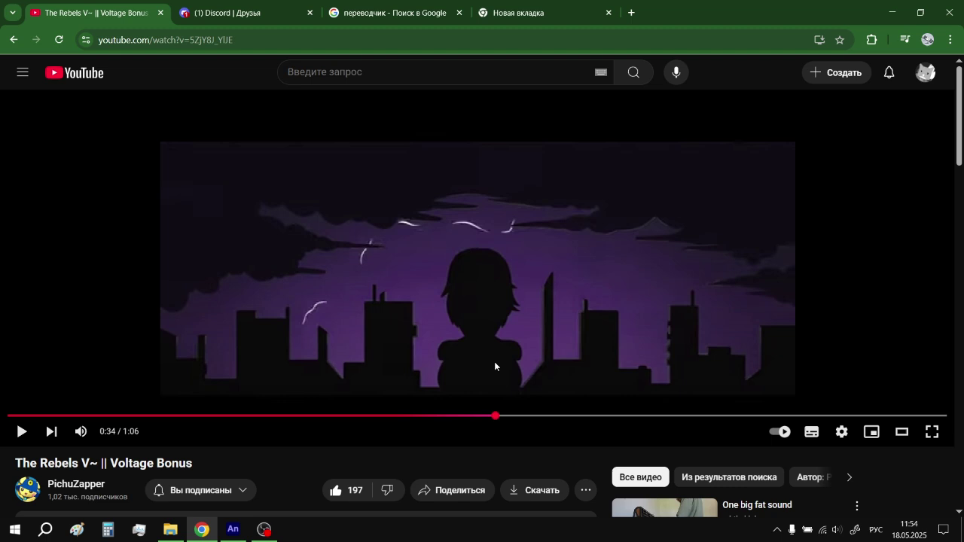
key("comma")
key("comma")
key("comma")
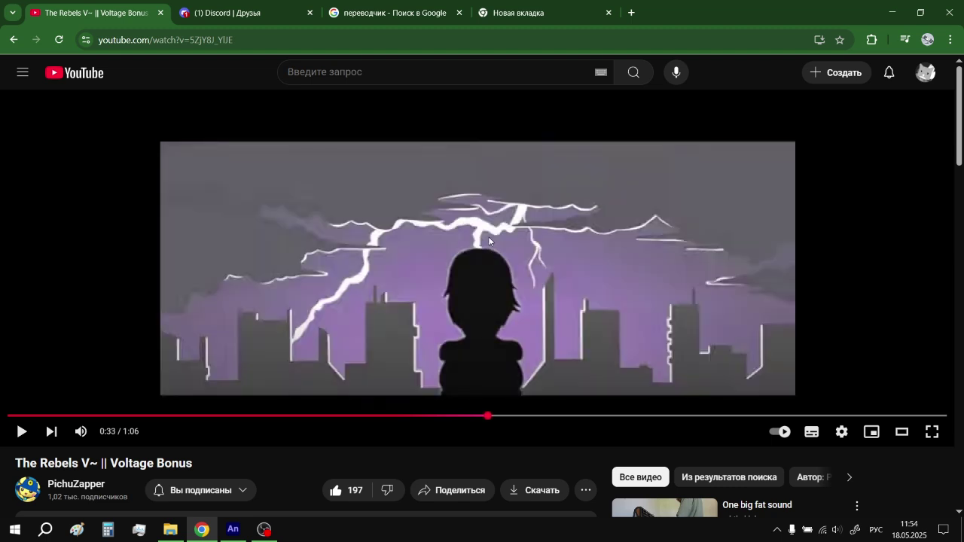
key("period")
key("period")
key("period")
key("period")
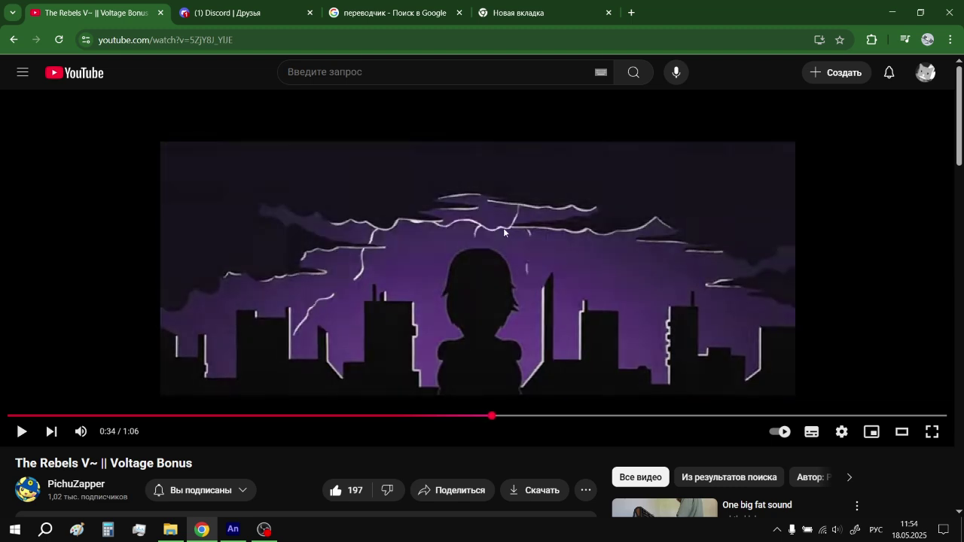
key("period")
key("period")
key("period")
key("period")
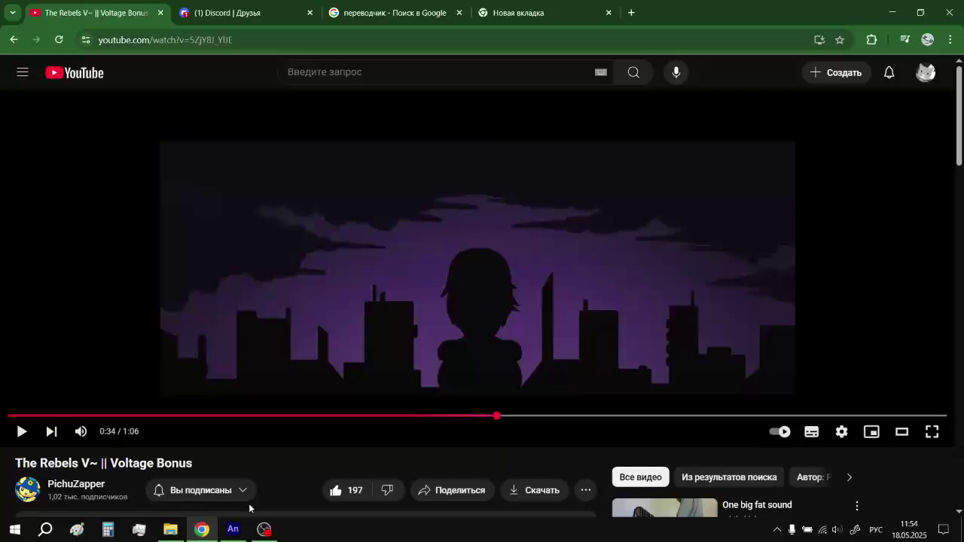
left_click(233, 529)
left_click(531, 383)
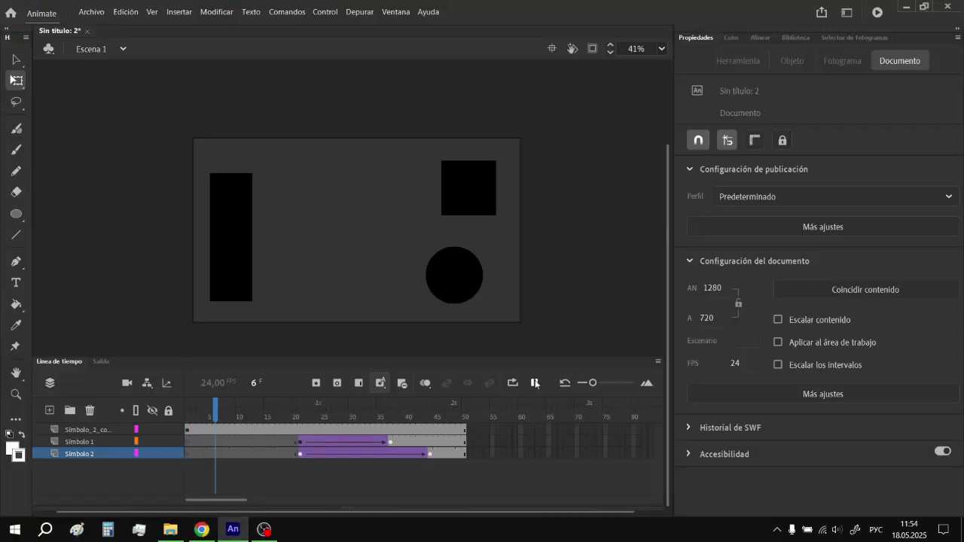